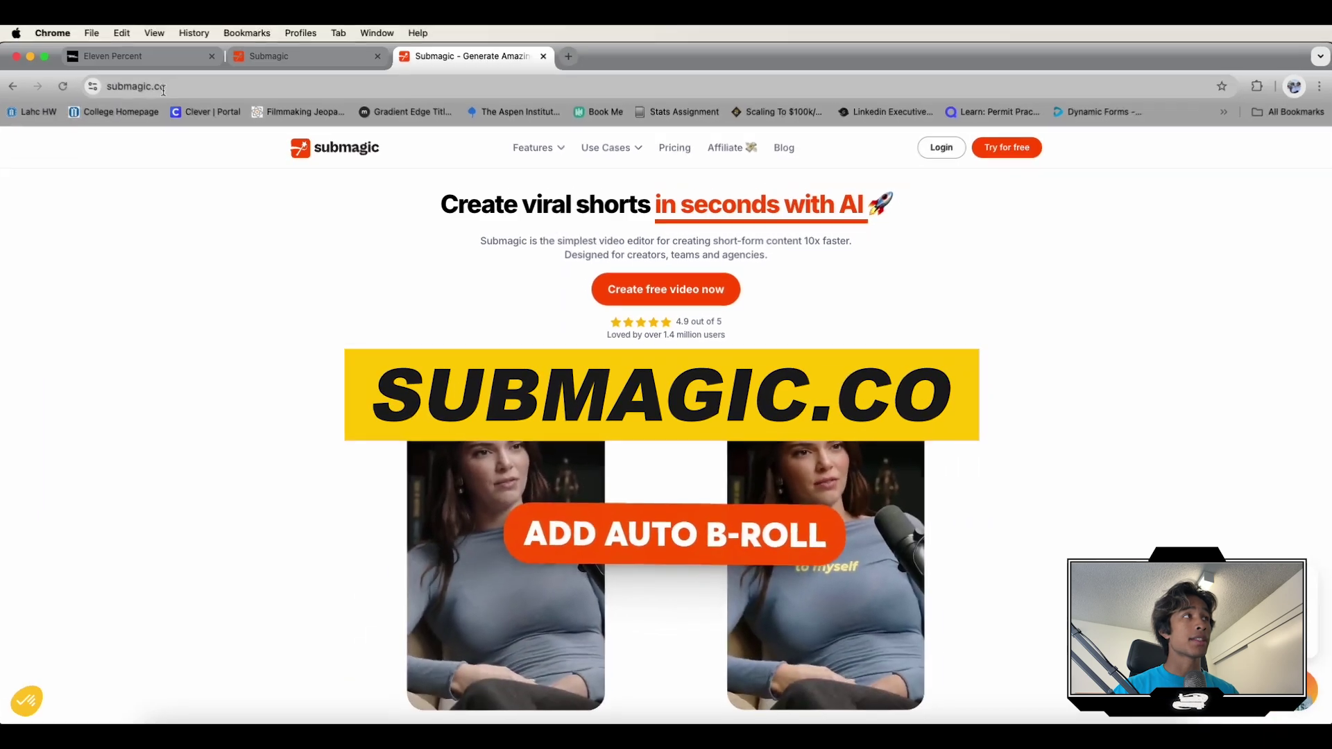
# Step: Sign up at submagic.co with a Google account and open the Upload your videos window
pyautogui.click(163, 88)
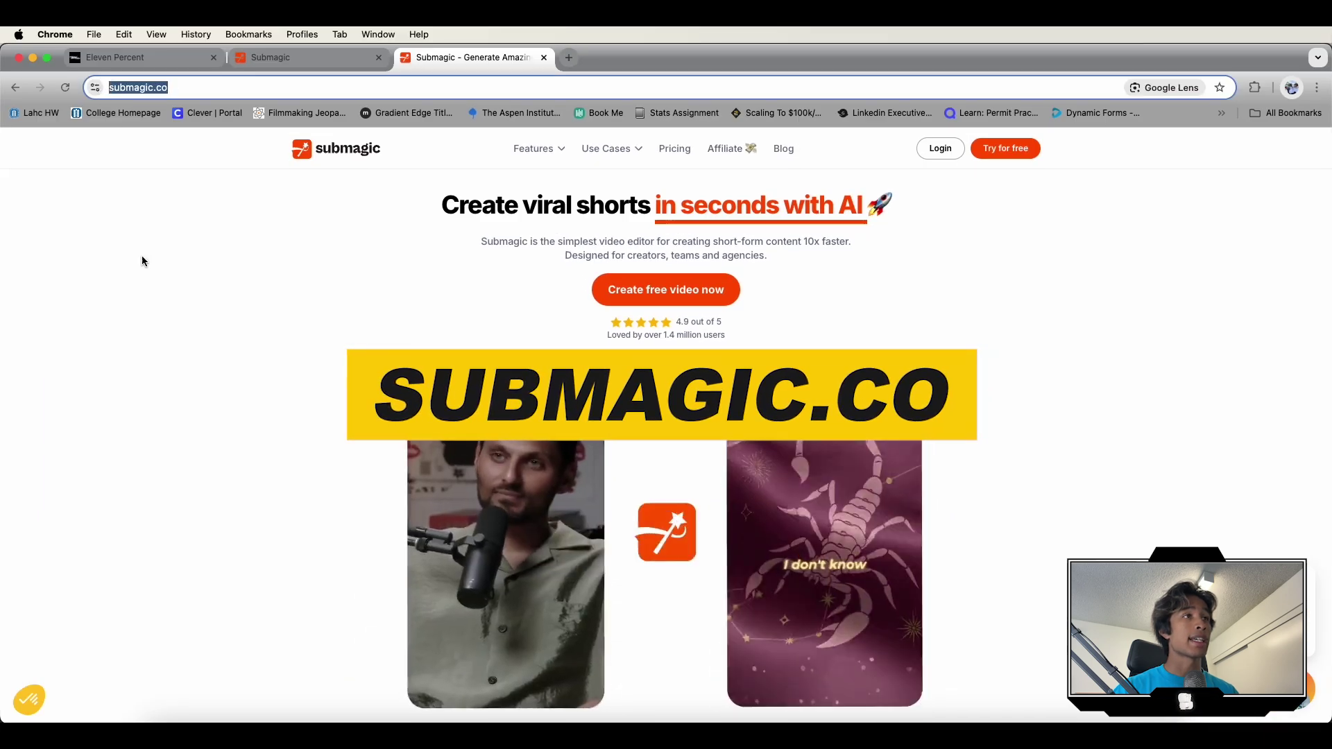
pyautogui.click(372, 286)
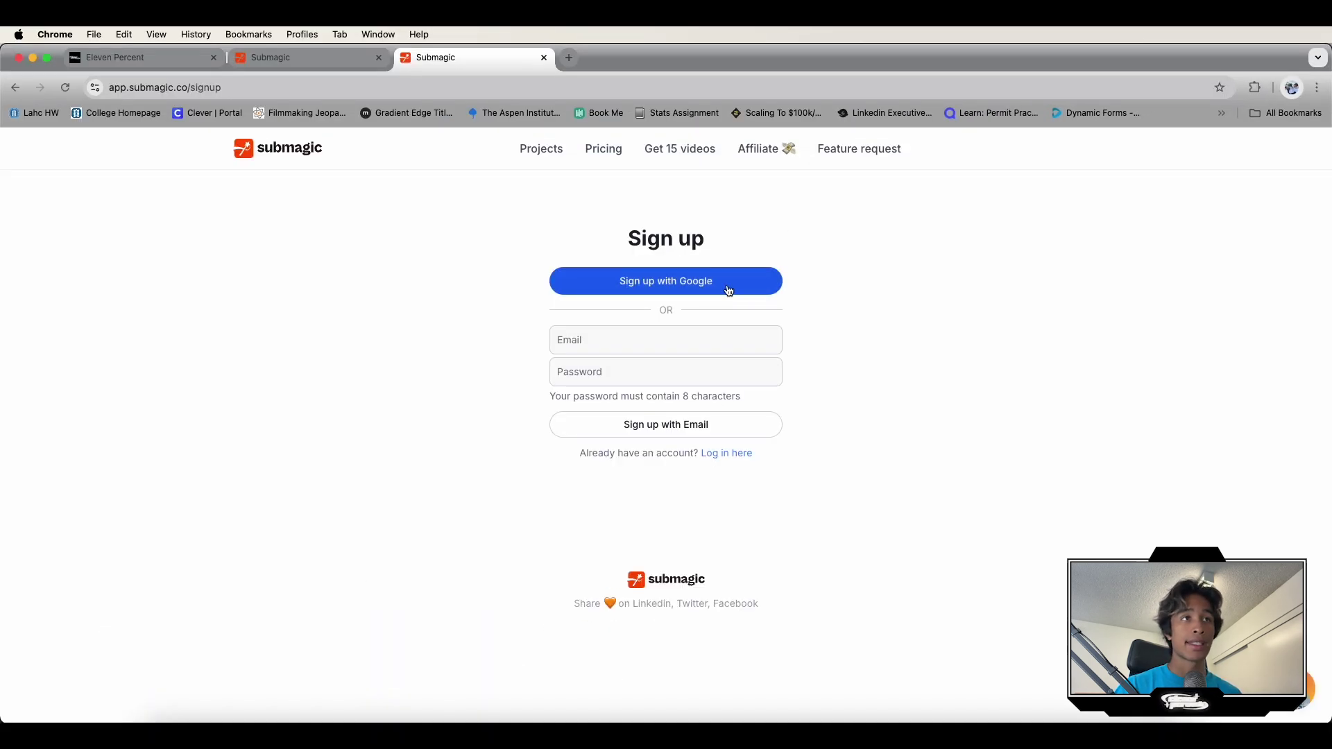
pyautogui.click(730, 291)
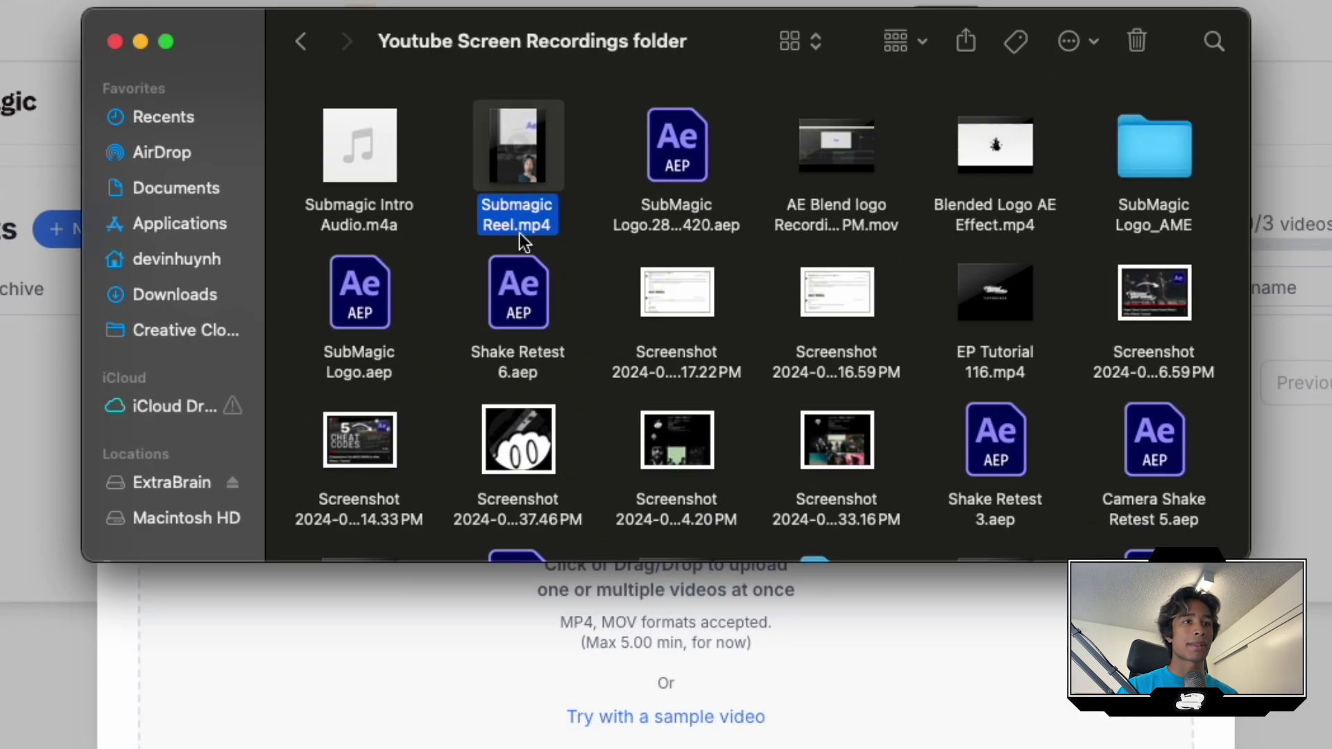
# Step: Upload 'Submagic Reel.mp4' with English as the caption language
pyautogui.moveTo(524, 241); pyautogui.dragTo(560, 637)
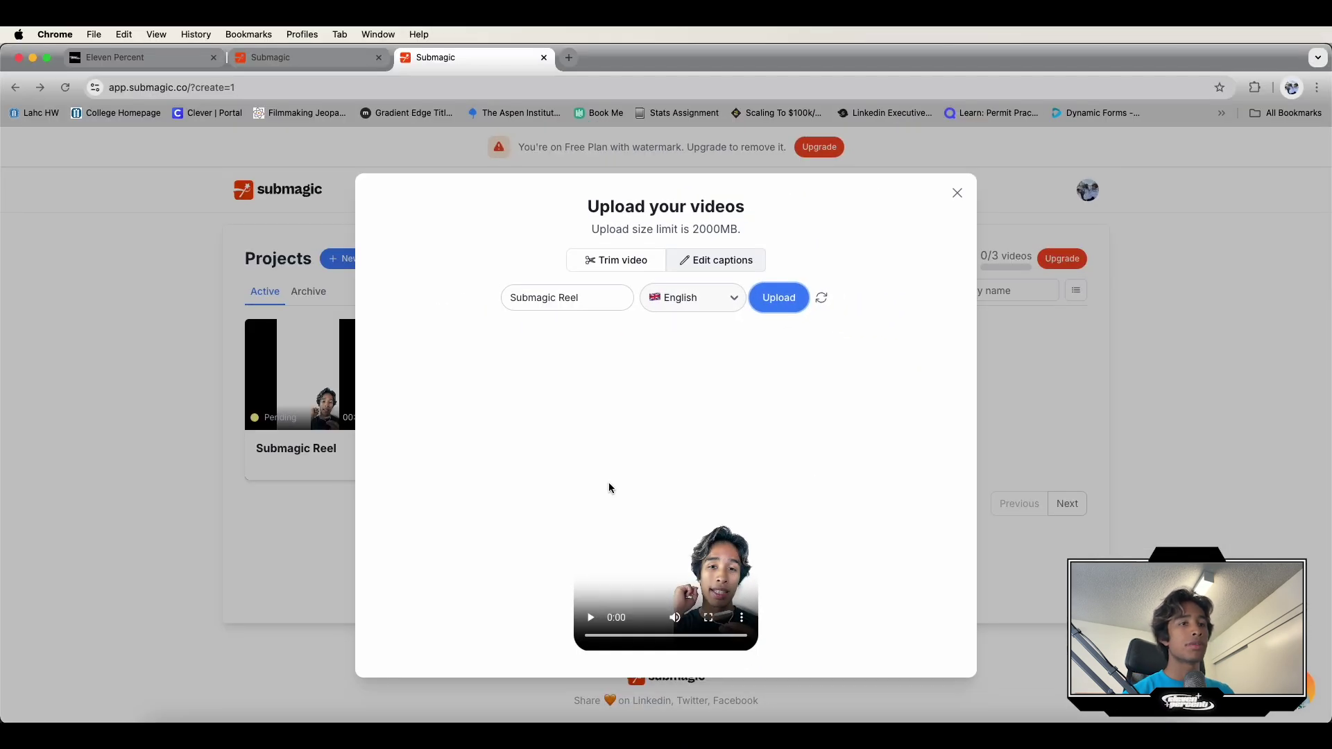
pyautogui.click(699, 292)
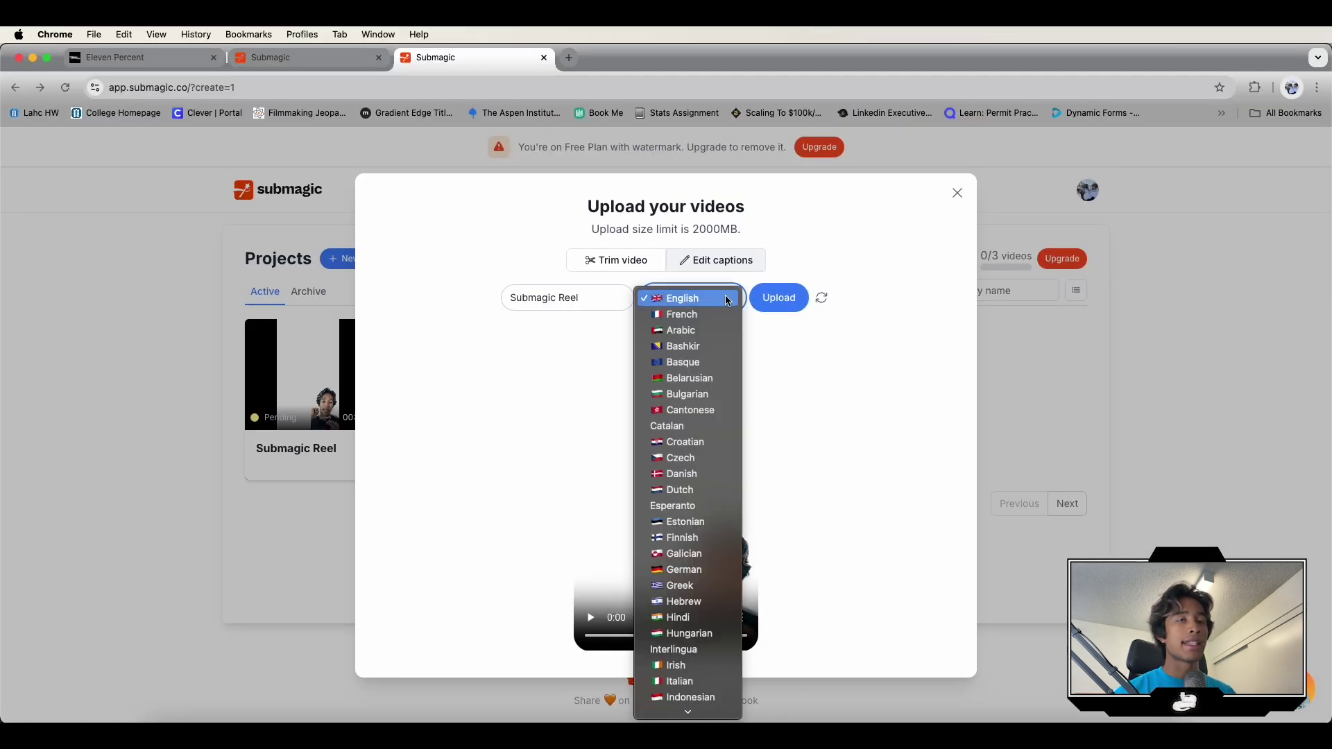
pyautogui.click(802, 285)
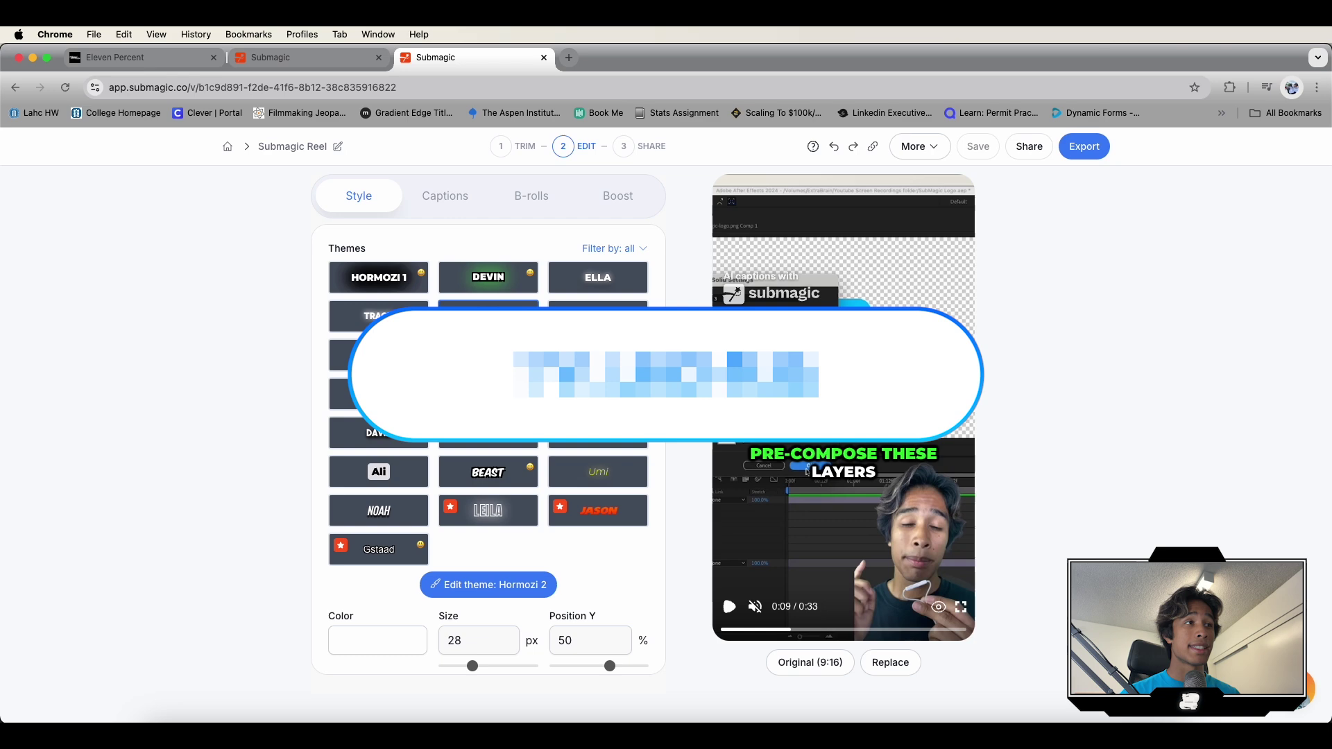
# Step: Preview the Devin caption theme around the 0:12 mark
pyautogui.click(482, 281)
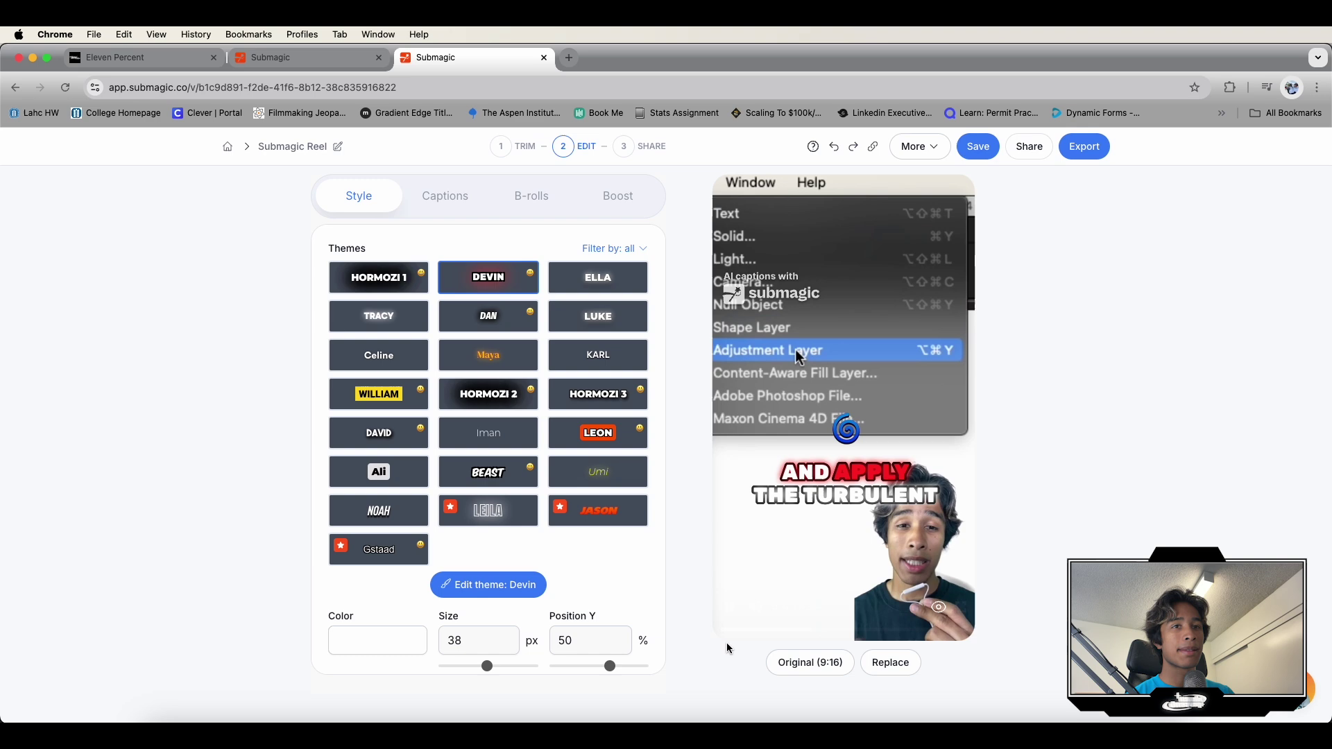
pyautogui.click(811, 631)
pyautogui.click(730, 607)
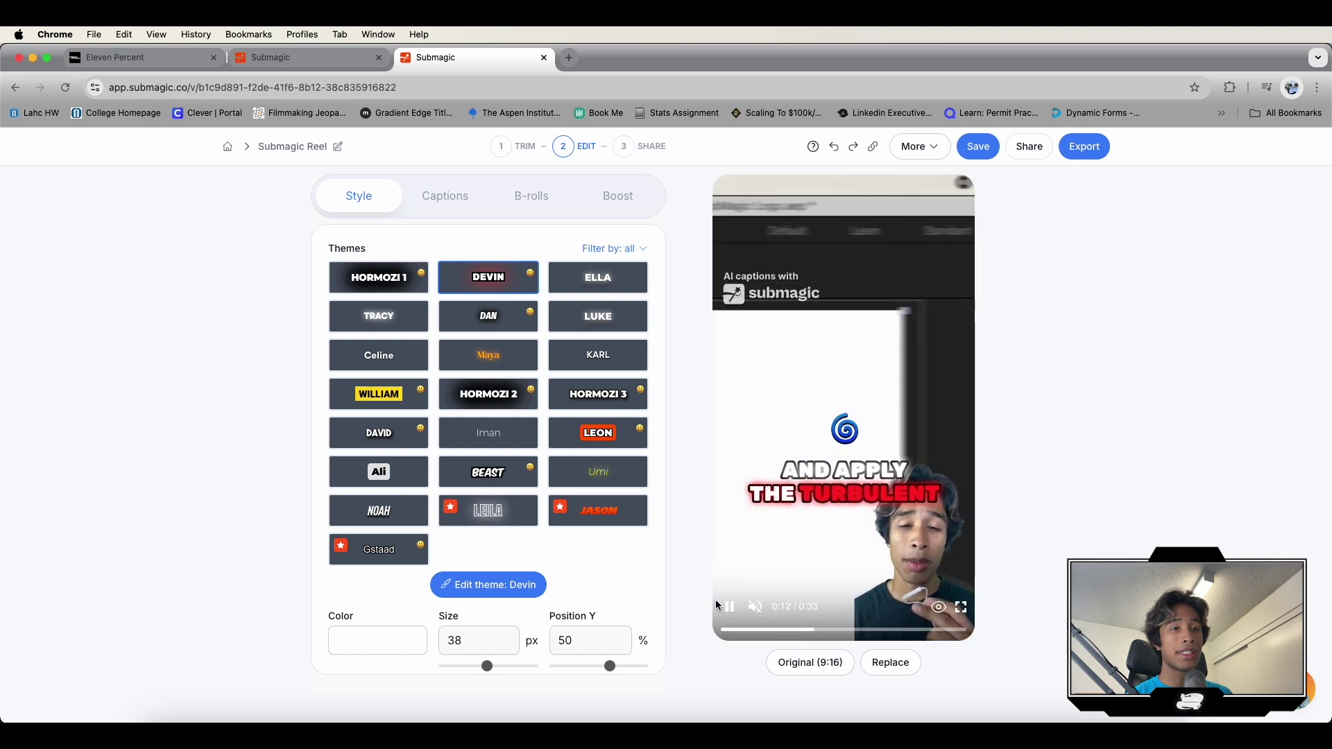
pyautogui.click(809, 630)
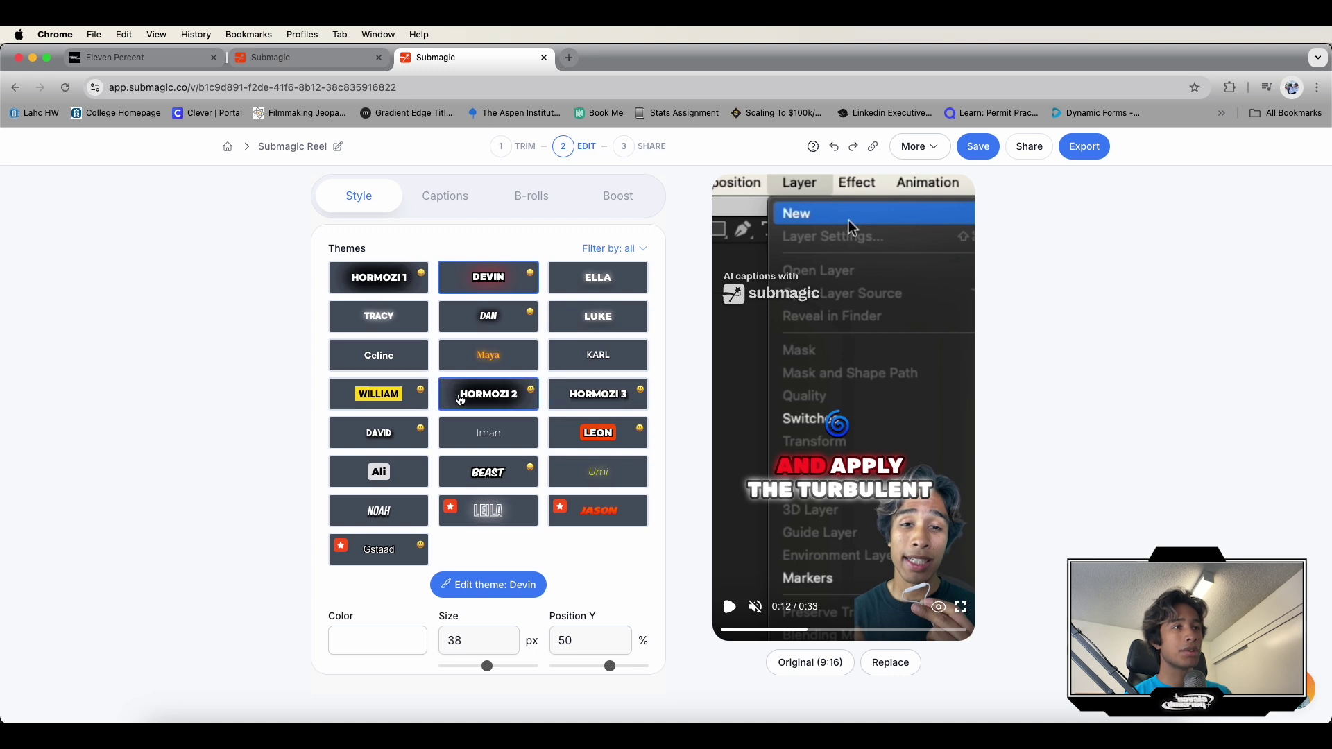
# Step: Apply Hormozi 2 captions at size 48, raised to about 35% height
pyautogui.click(460, 400)
pyautogui.moveTo(487, 666); pyautogui.dragTo(501, 666)
pyautogui.moveTo(610, 666); pyautogui.dragTo(595, 670)
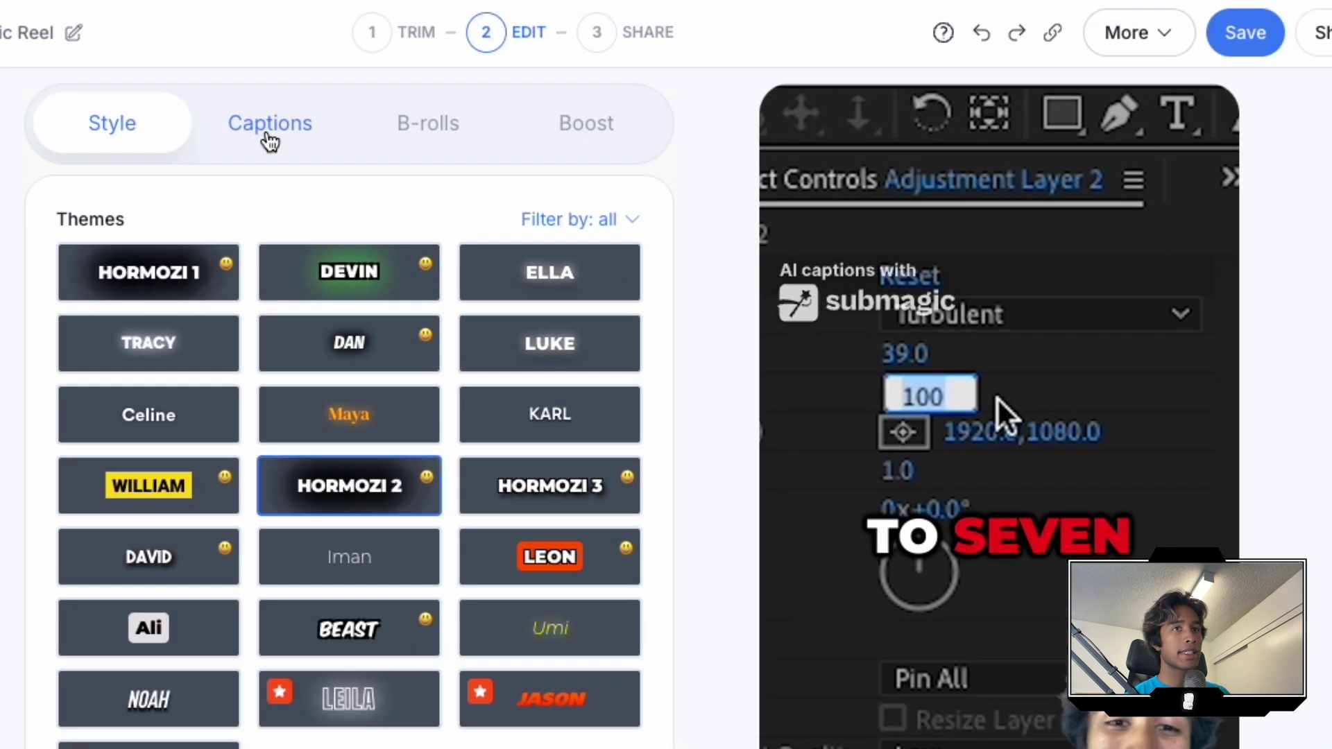
# Step: Open the Captions list and scroll through the timed transcript lines
pyautogui.click(444, 200)
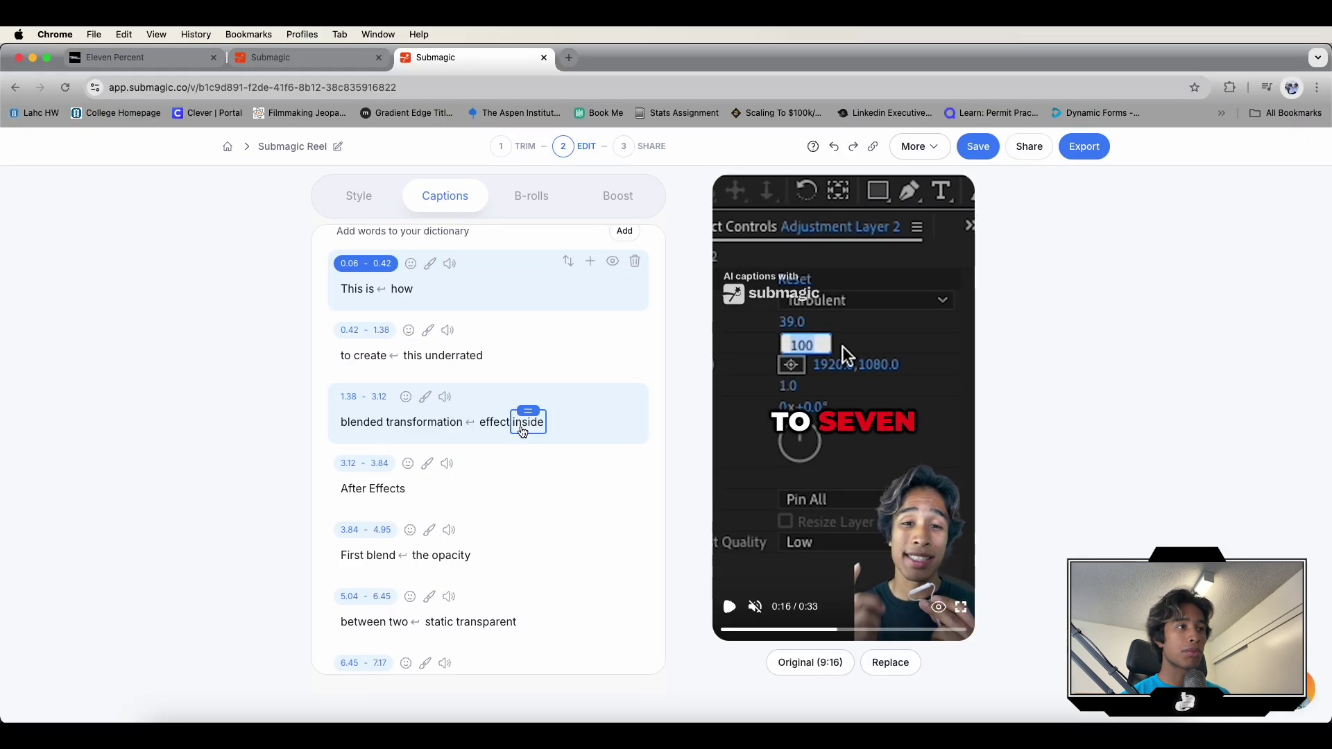
pyautogui.scroll(-10, 482, 485)
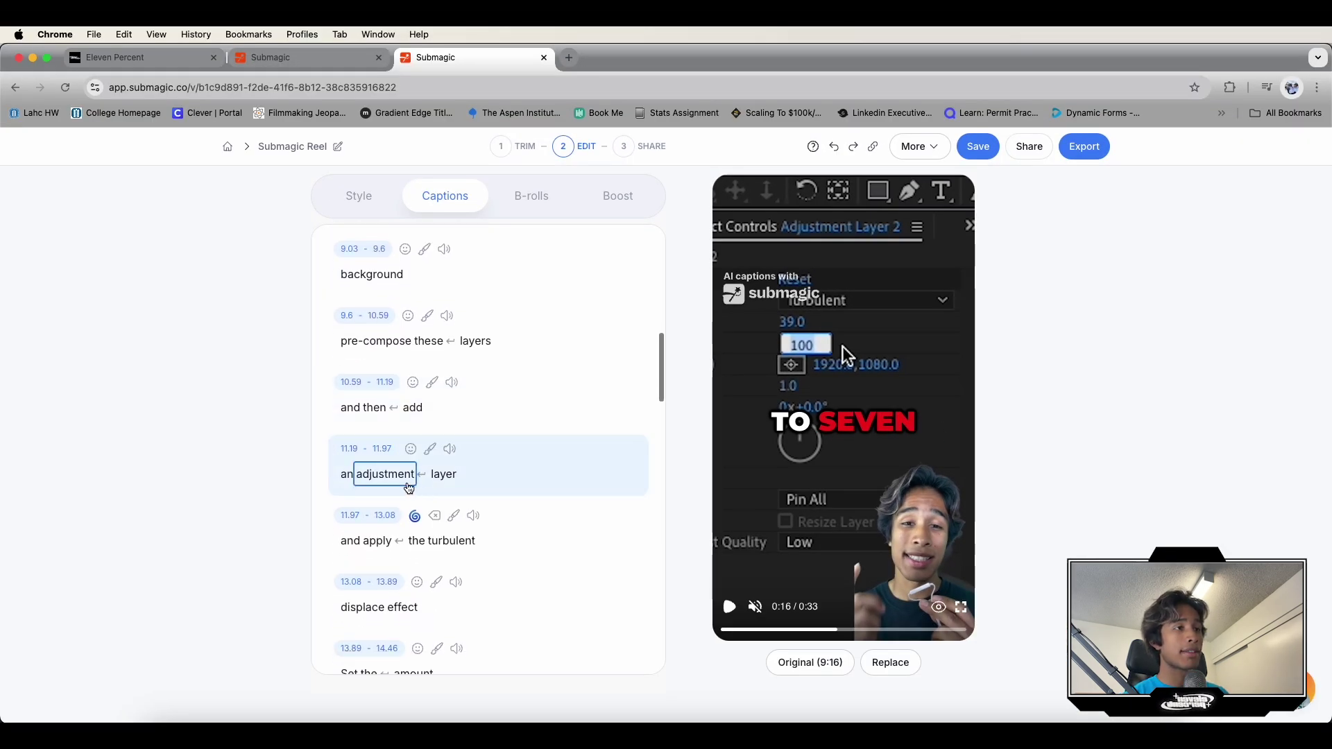
pyautogui.scroll(-2, 449, 555)
pyautogui.scroll(-2, 451, 559)
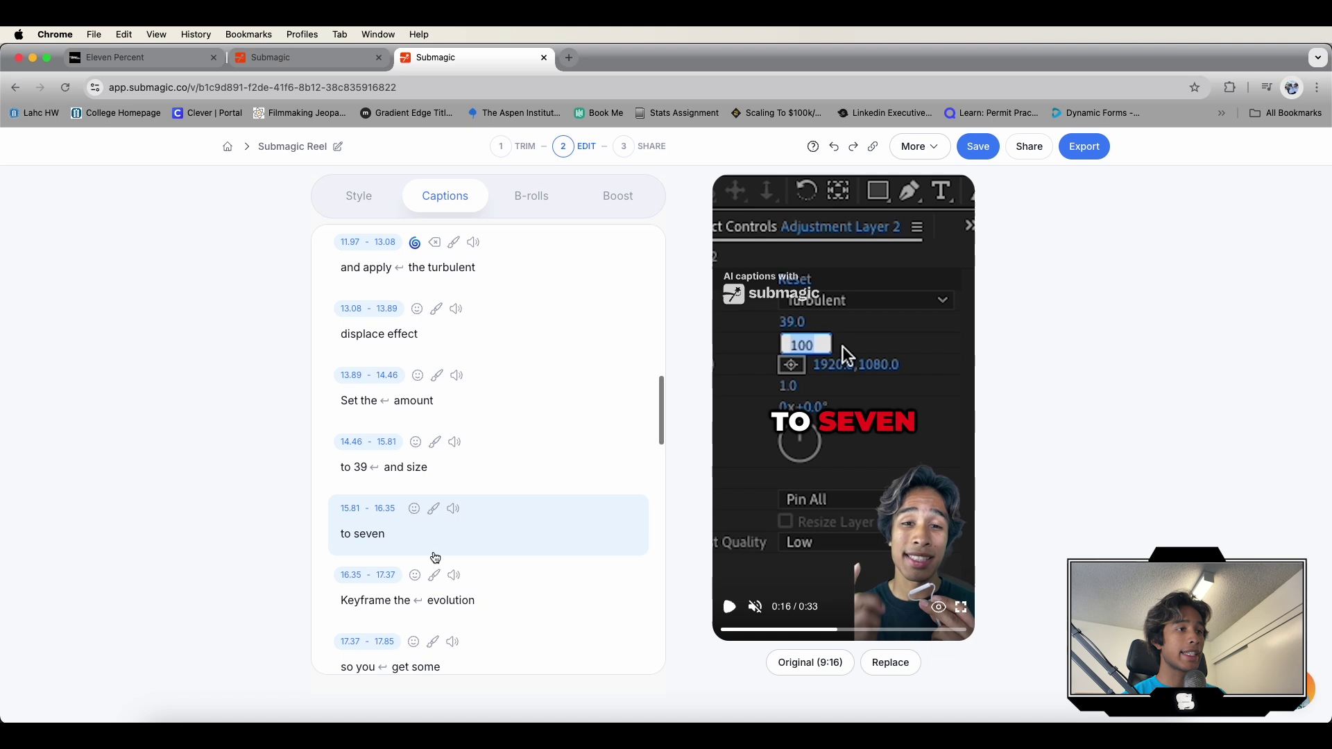
pyautogui.scroll(-3, 434, 559)
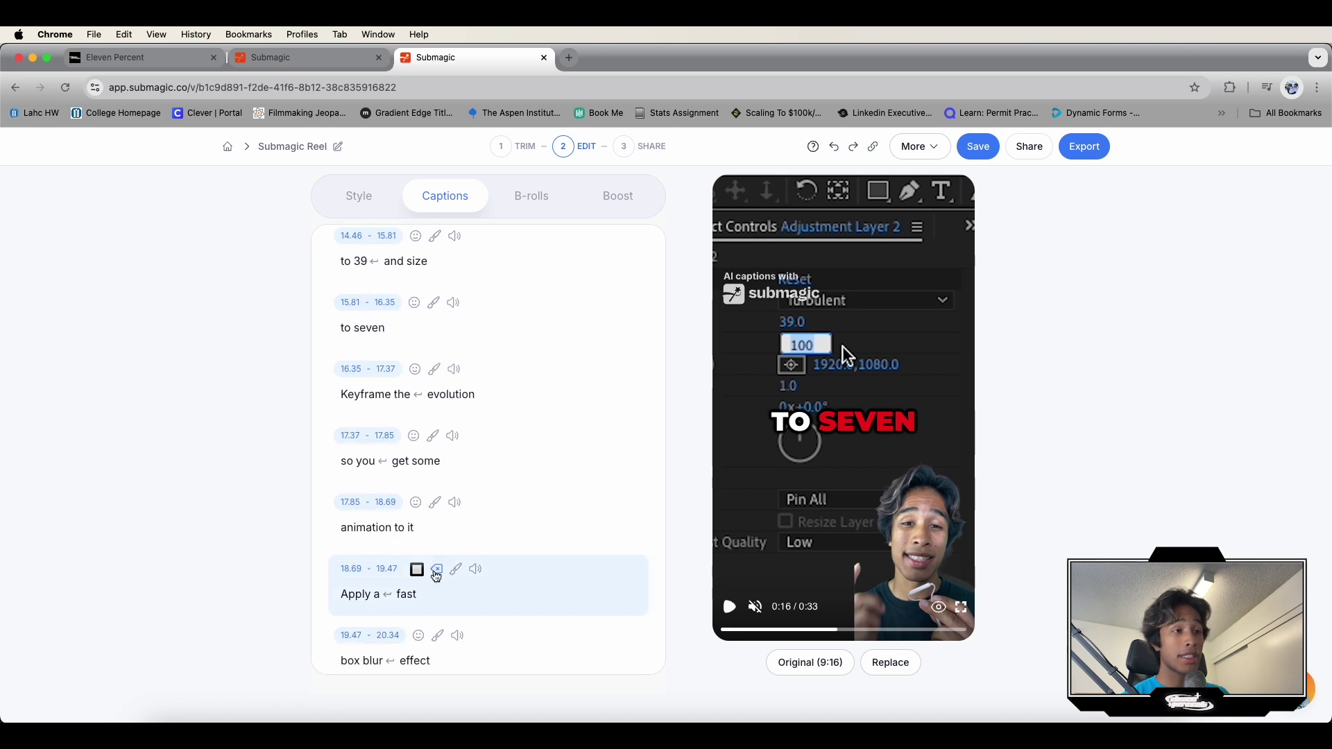
pyautogui.scroll(-1, 437, 578)
pyautogui.scroll(-1, 435, 577)
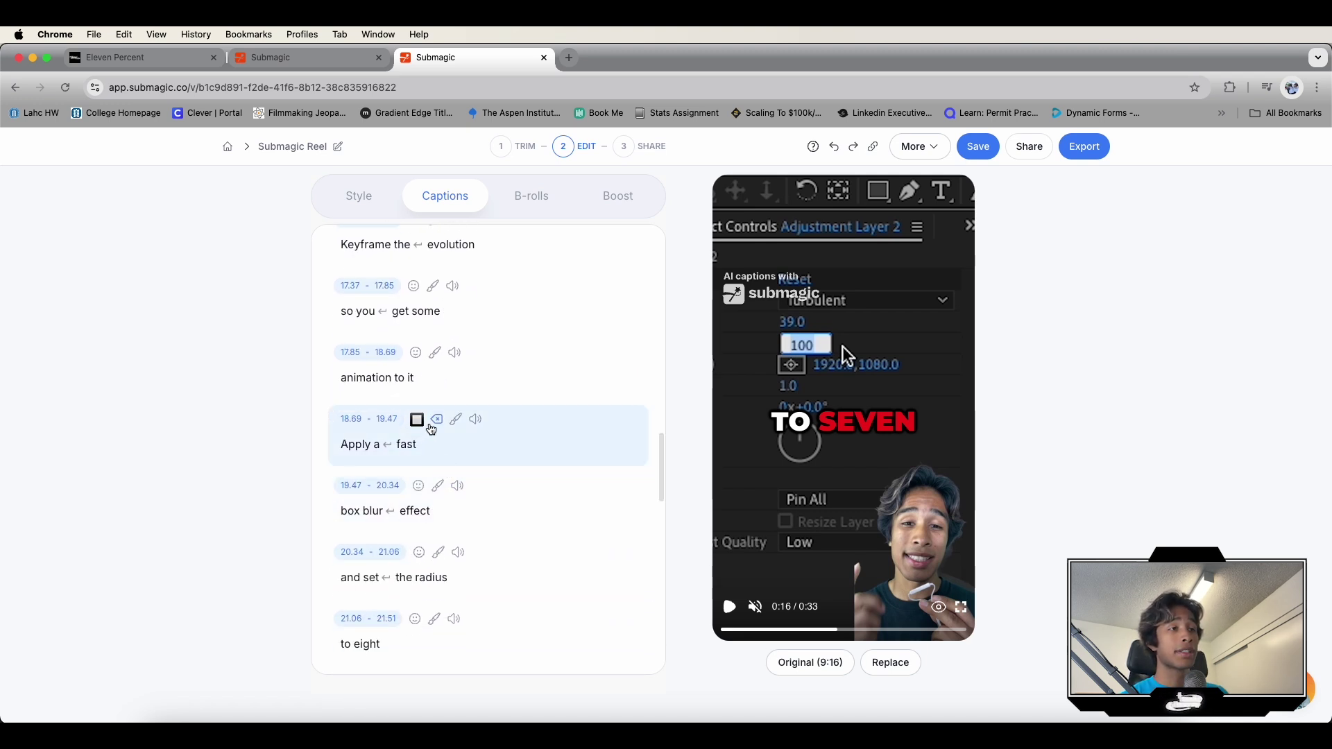
# Step: Check the emoji picker on 'Apply a fast' without changes, then scroll the list back up
pyautogui.click(419, 423)
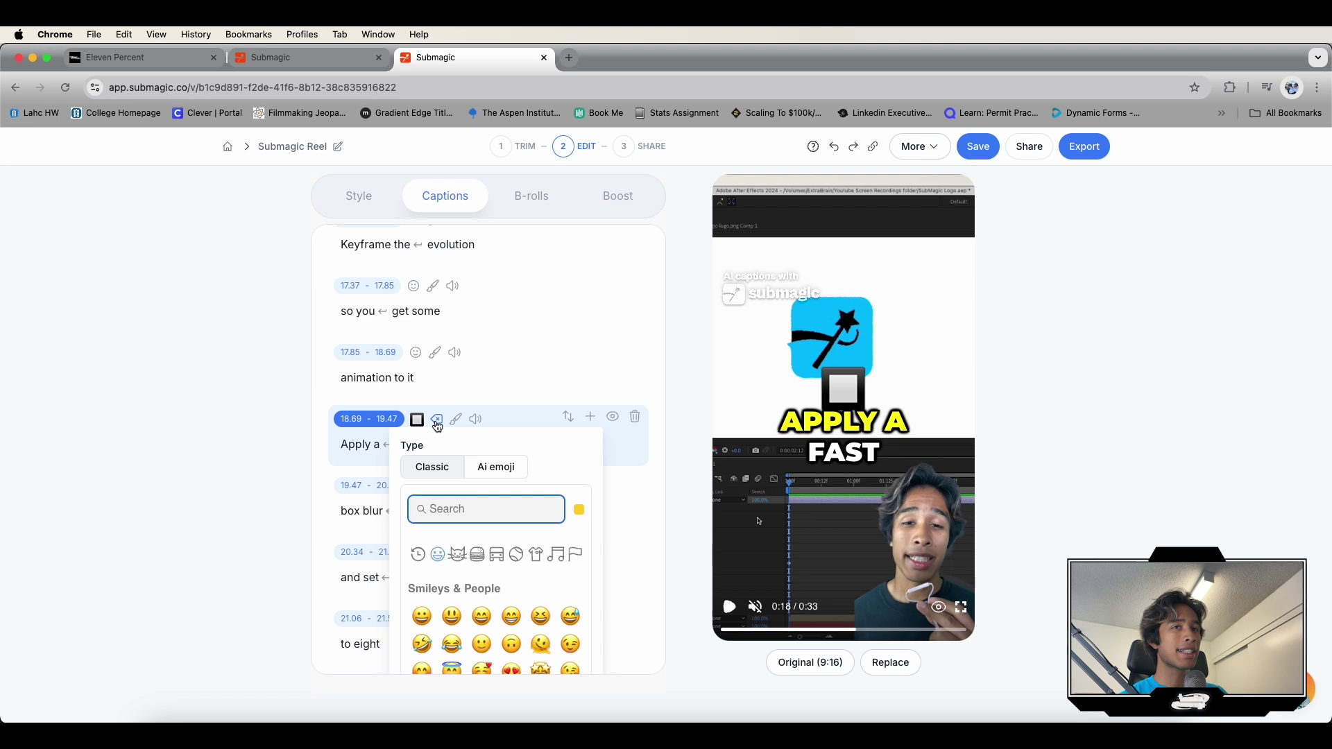
pyautogui.click(441, 427)
pyautogui.scroll(-1, 524, 458)
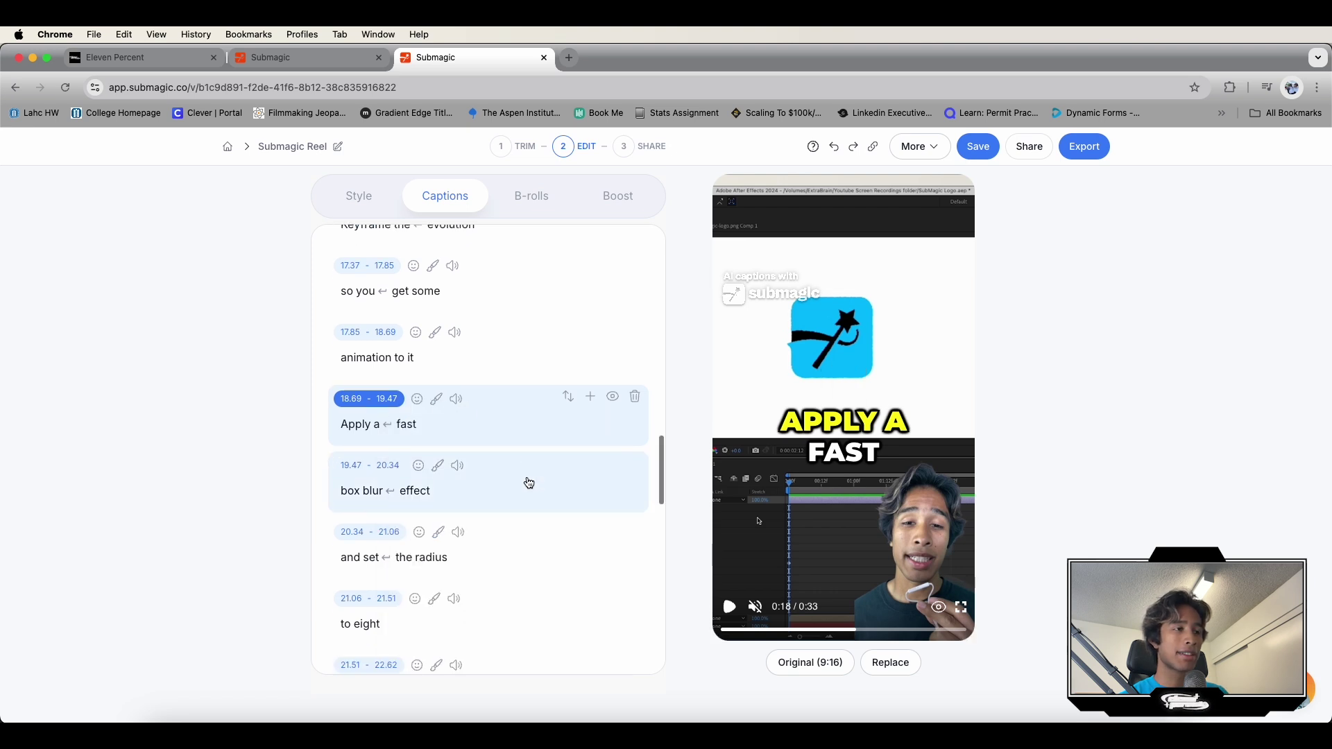
pyautogui.scroll(-1, 531, 492)
pyautogui.scroll(-1, 537, 514)
pyautogui.scroll(-2, 534, 521)
pyautogui.scroll(-5, 425, 553)
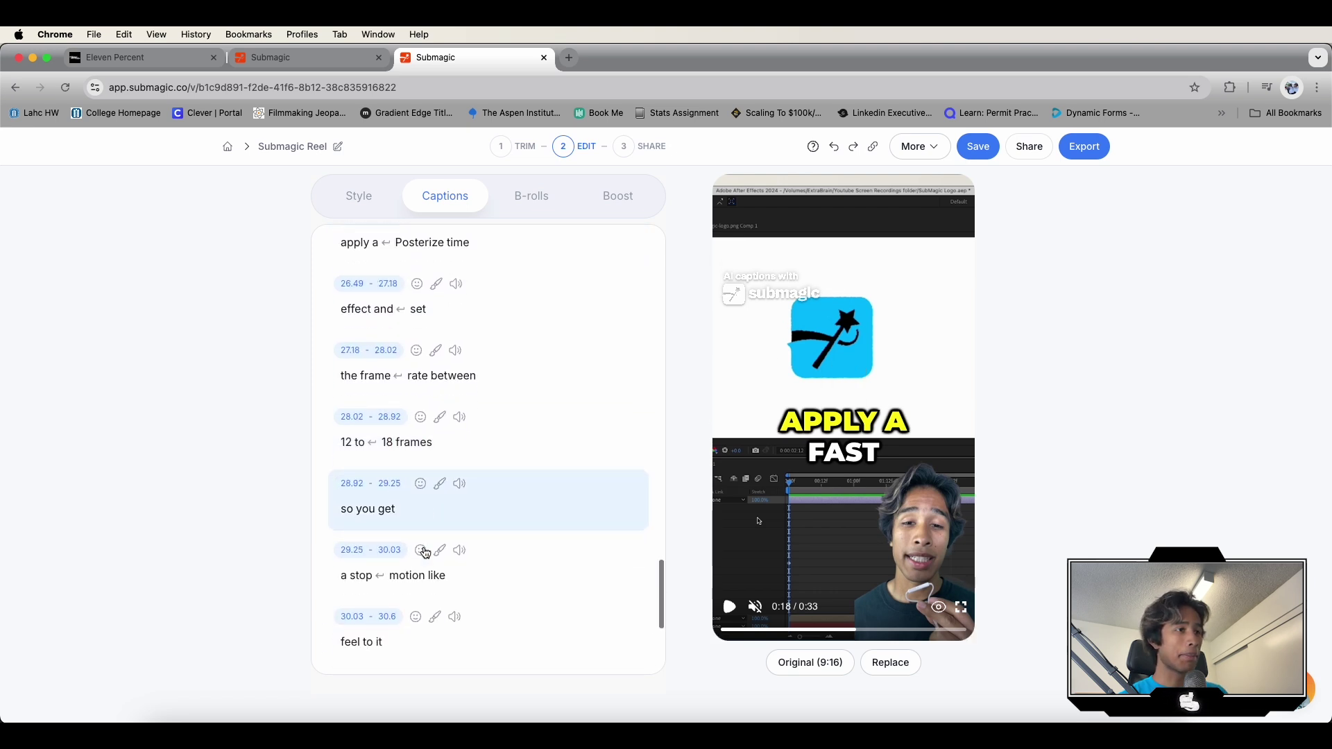
pyautogui.scroll(-2, 425, 553)
pyautogui.scroll(-2, 425, 553)
pyautogui.scroll(-1, 425, 553)
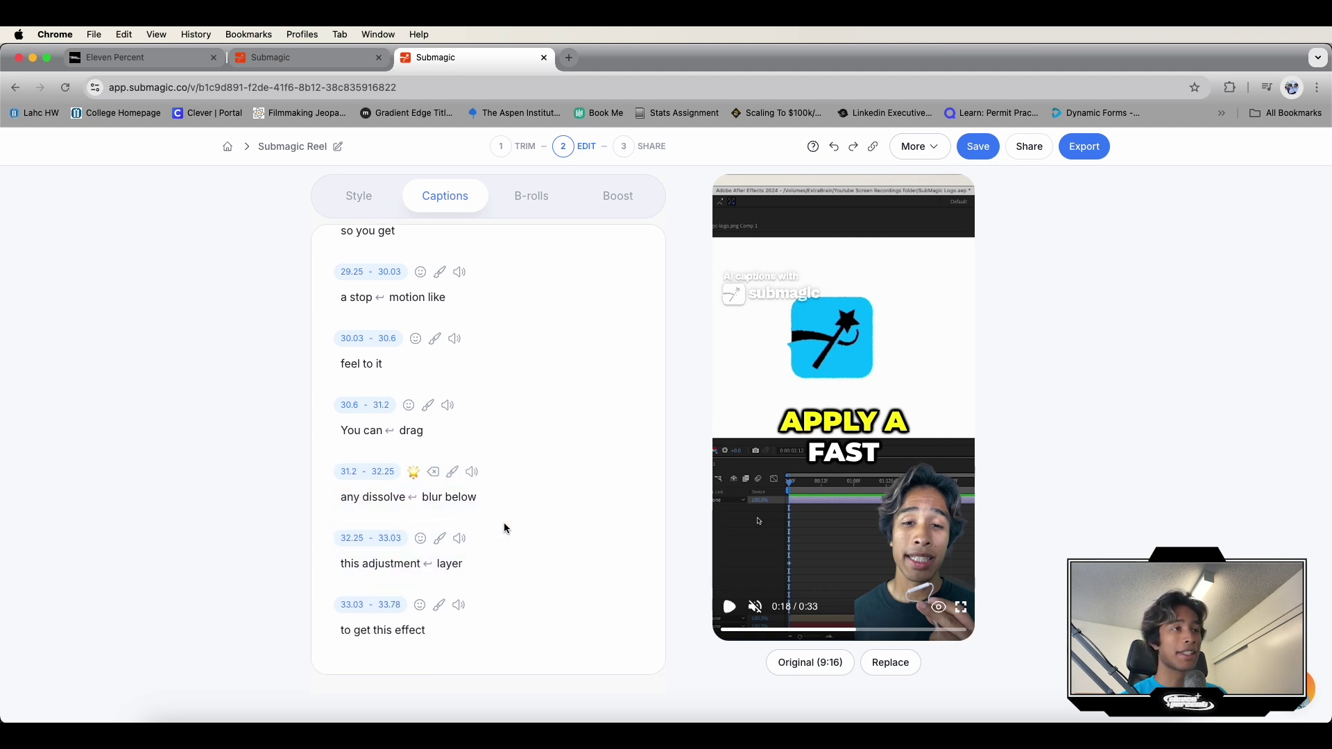
pyautogui.scroll(5, 504, 528)
pyautogui.scroll(5, 505, 528)
pyautogui.scroll(5, 504, 529)
pyautogui.scroll(5, 505, 530)
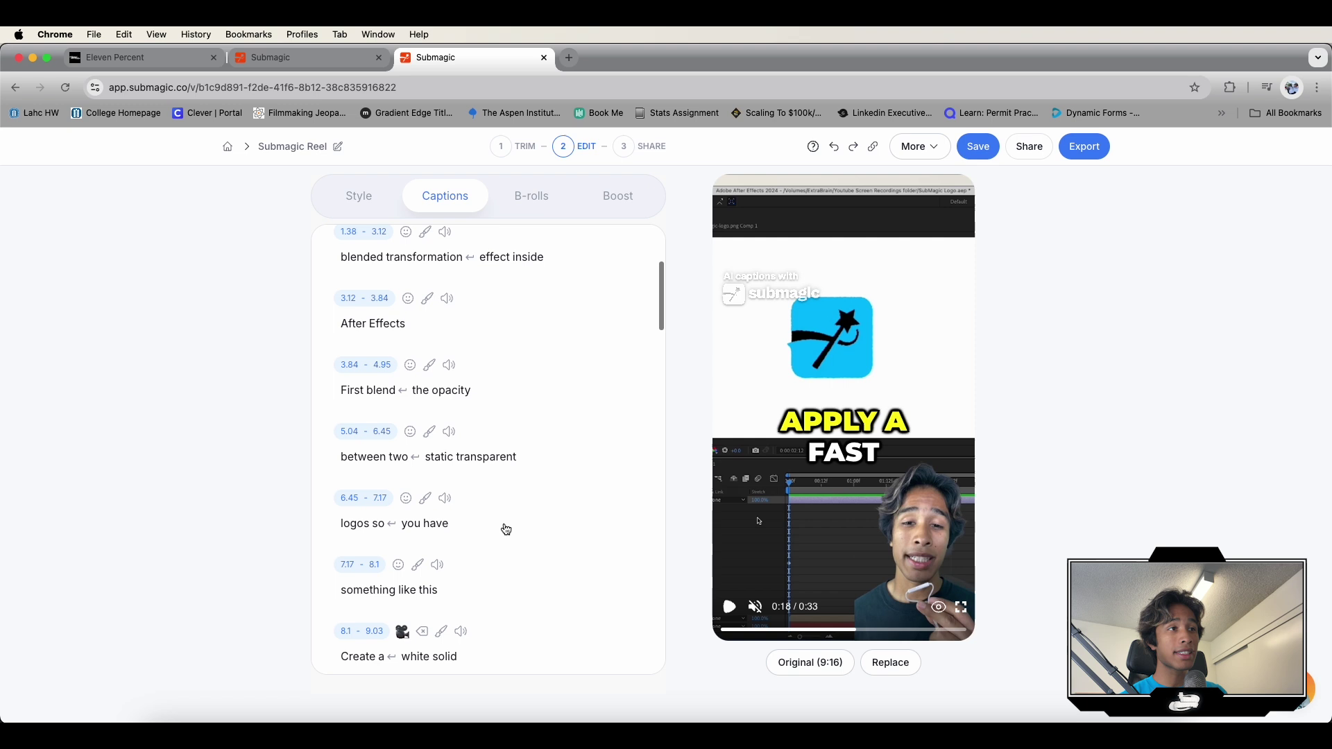
pyautogui.scroll(2, 505, 530)
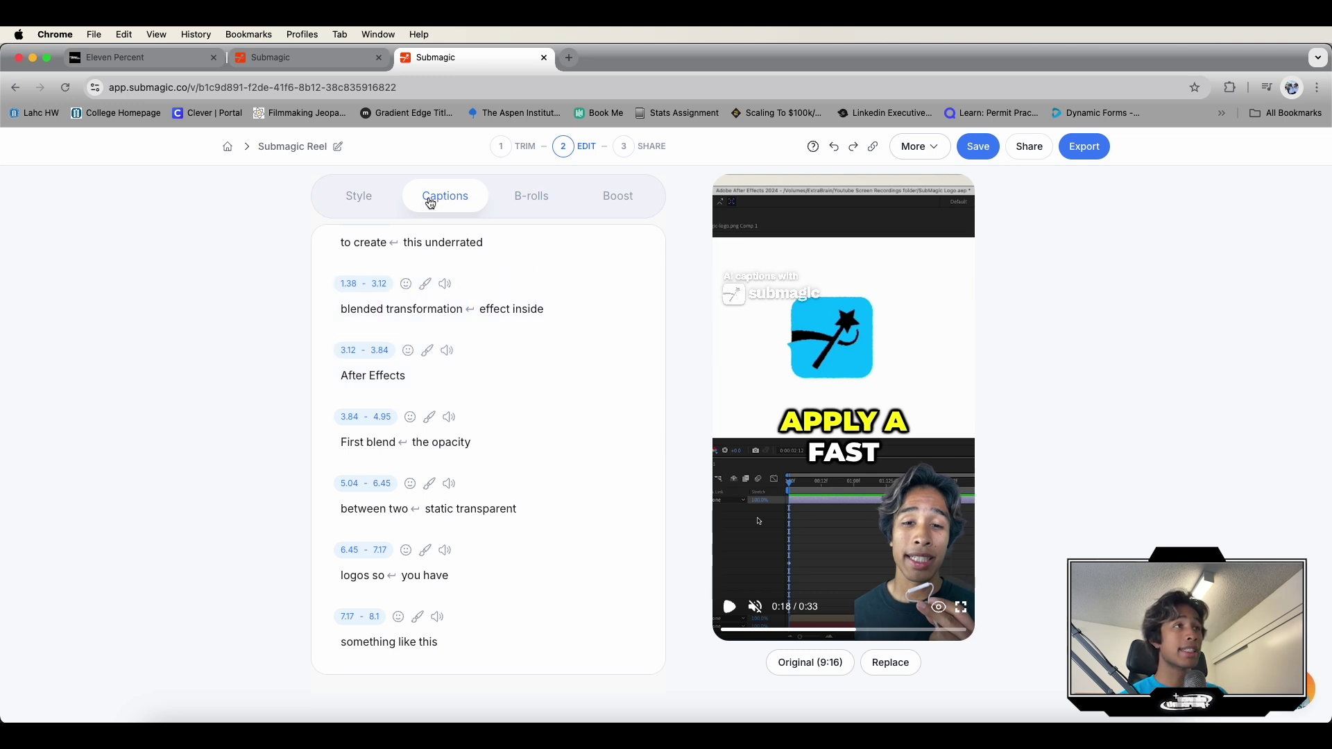
# Step: Back in Style, set the three highlight colours to blue, light pink and lighter red FF6666
pyautogui.click(375, 203)
pyautogui.click(457, 206)
pyautogui.click(381, 207)
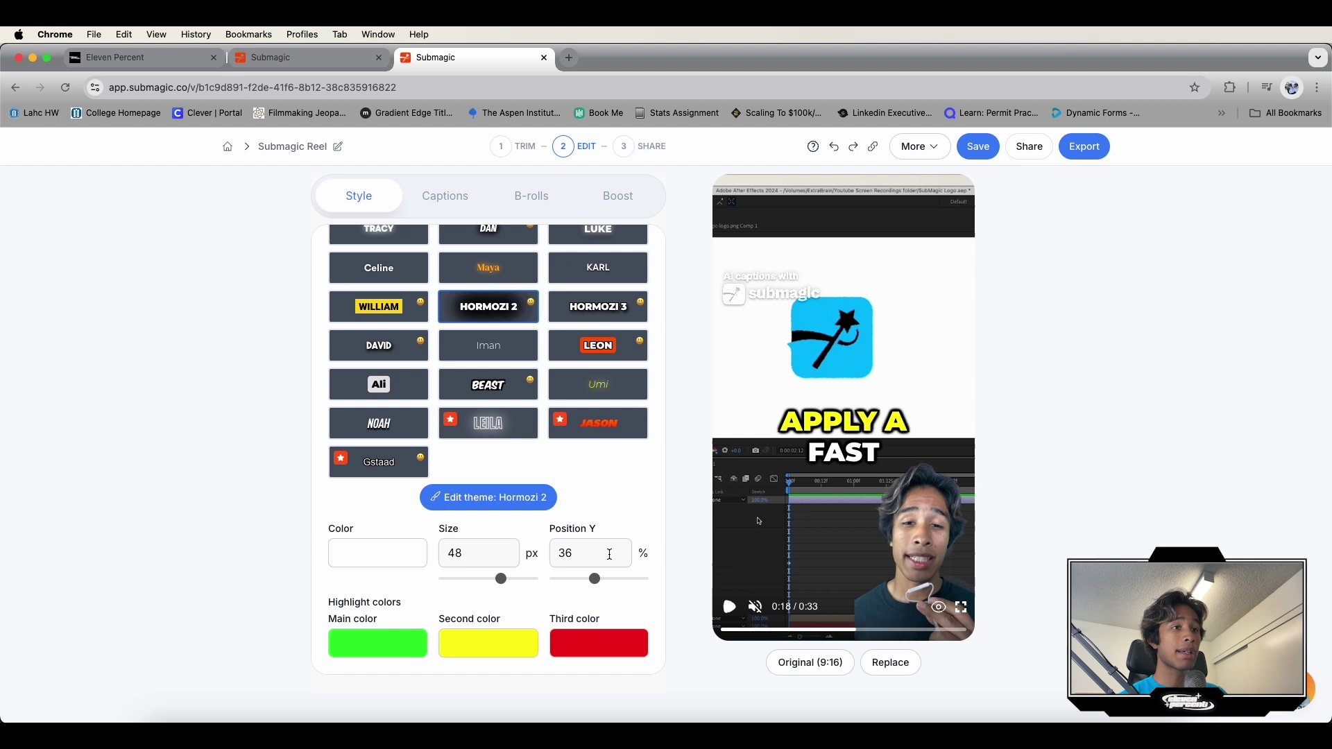
pyautogui.click(411, 631)
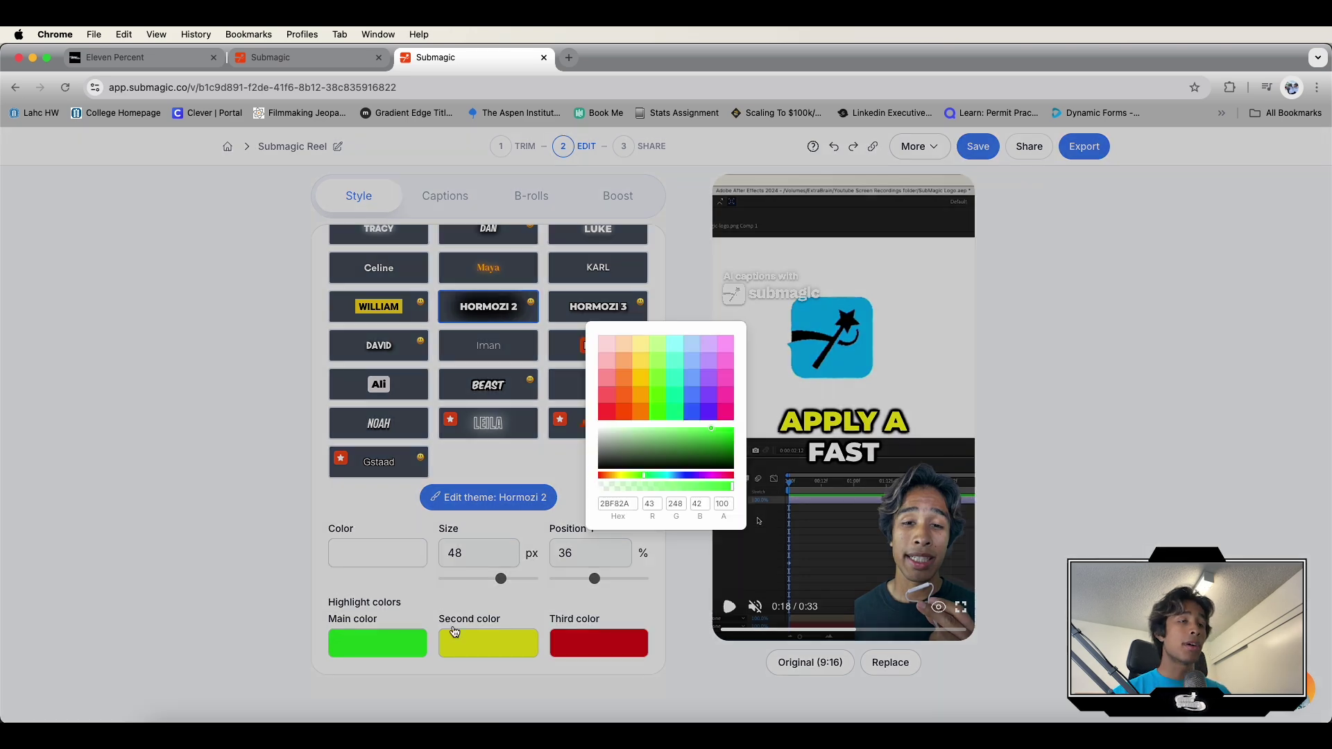
pyautogui.click(693, 389)
pyautogui.click(439, 639)
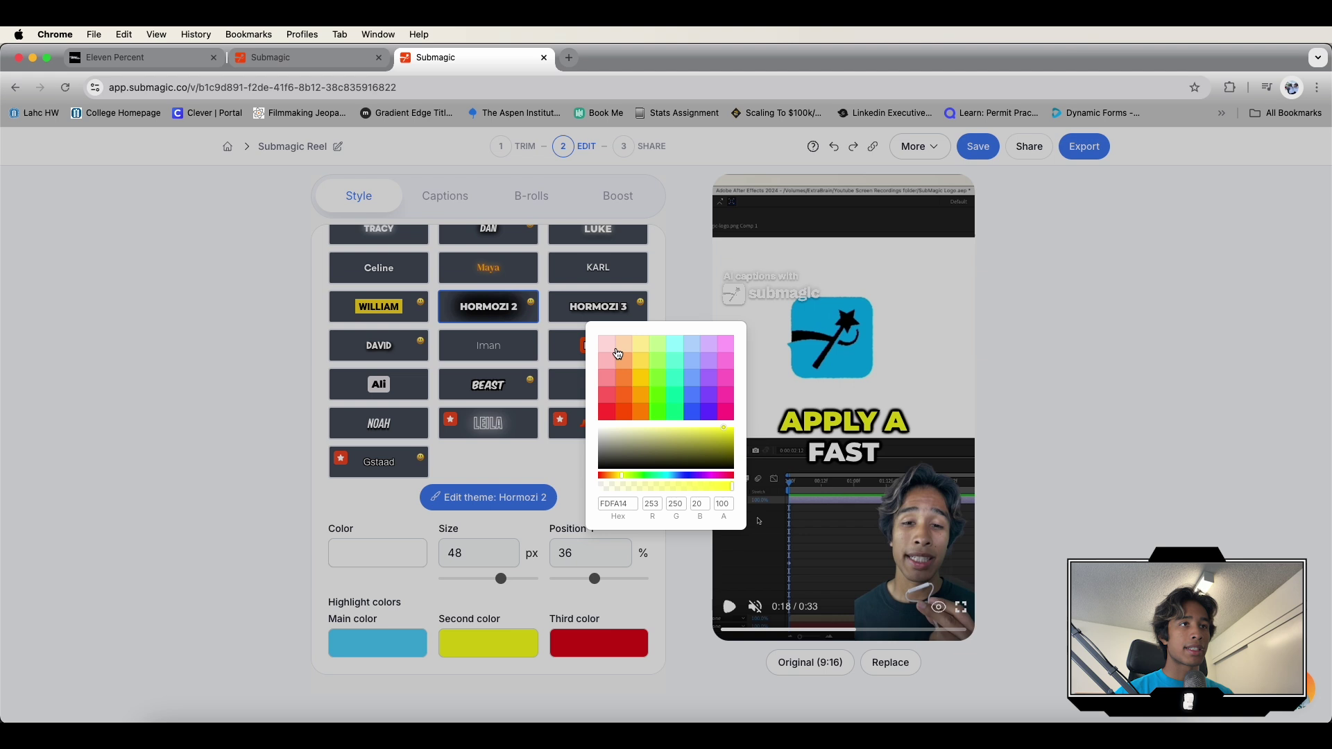
pyautogui.click(617, 354)
pyautogui.click(610, 353)
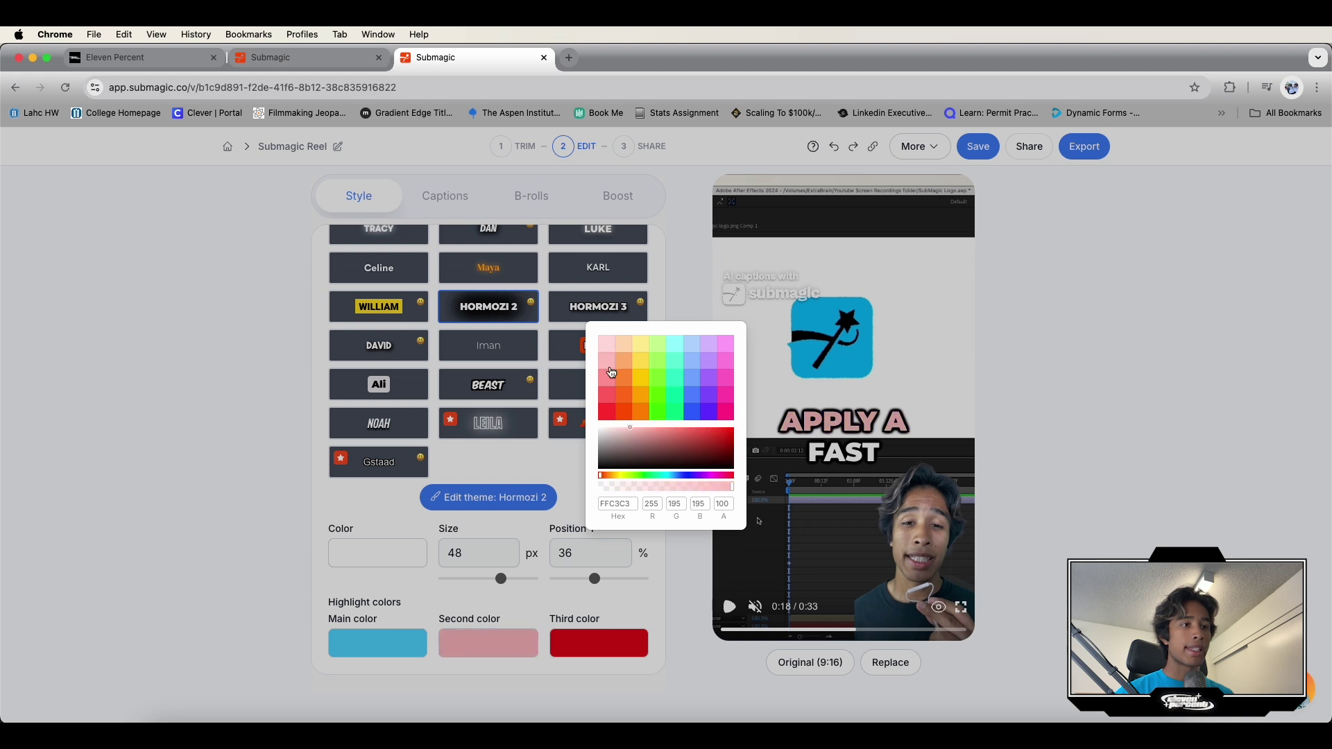
pyautogui.click(611, 372)
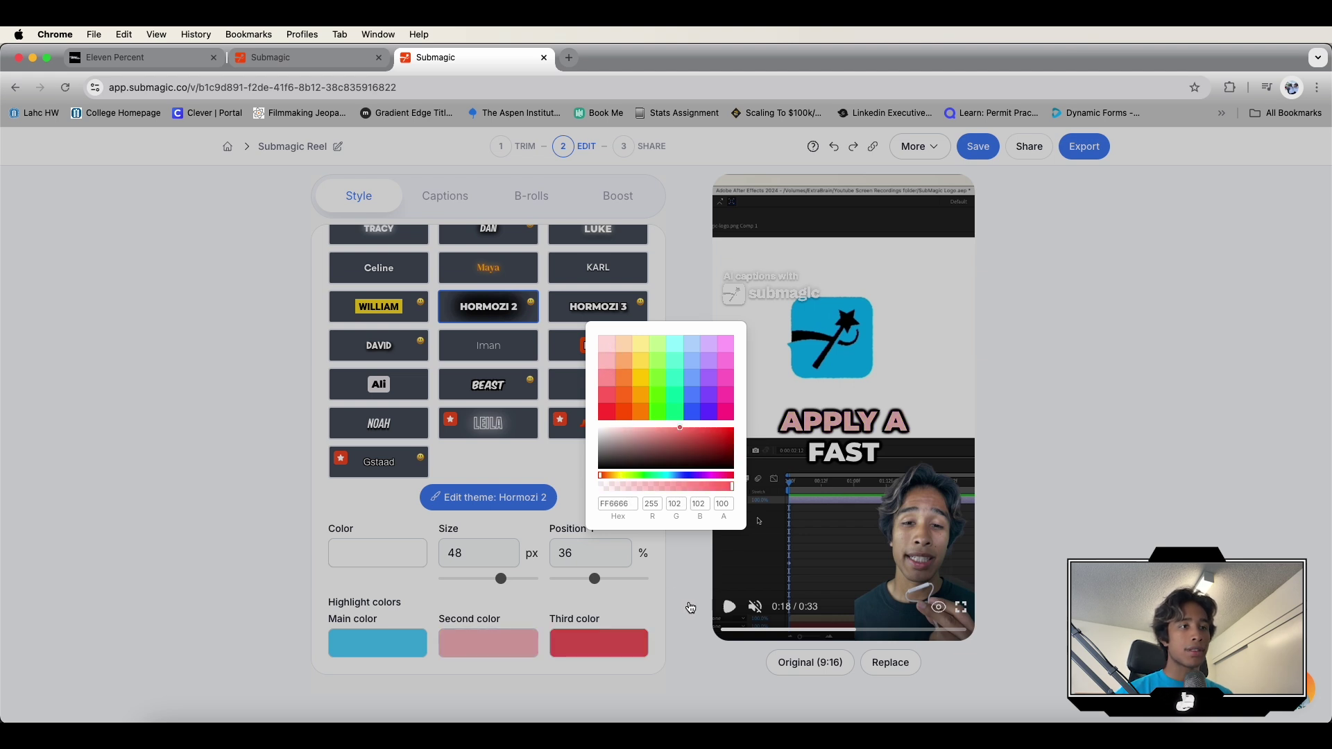
pyautogui.click(691, 607)
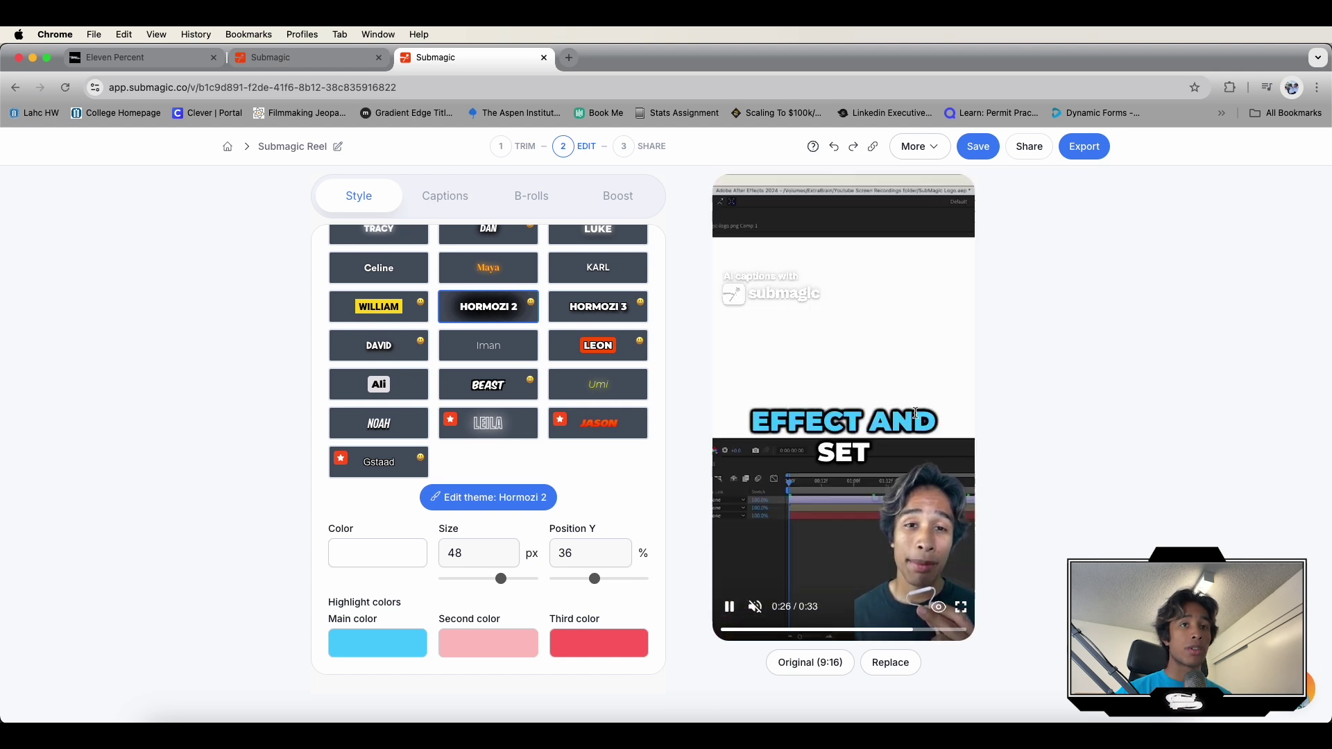
pyautogui.click(729, 608)
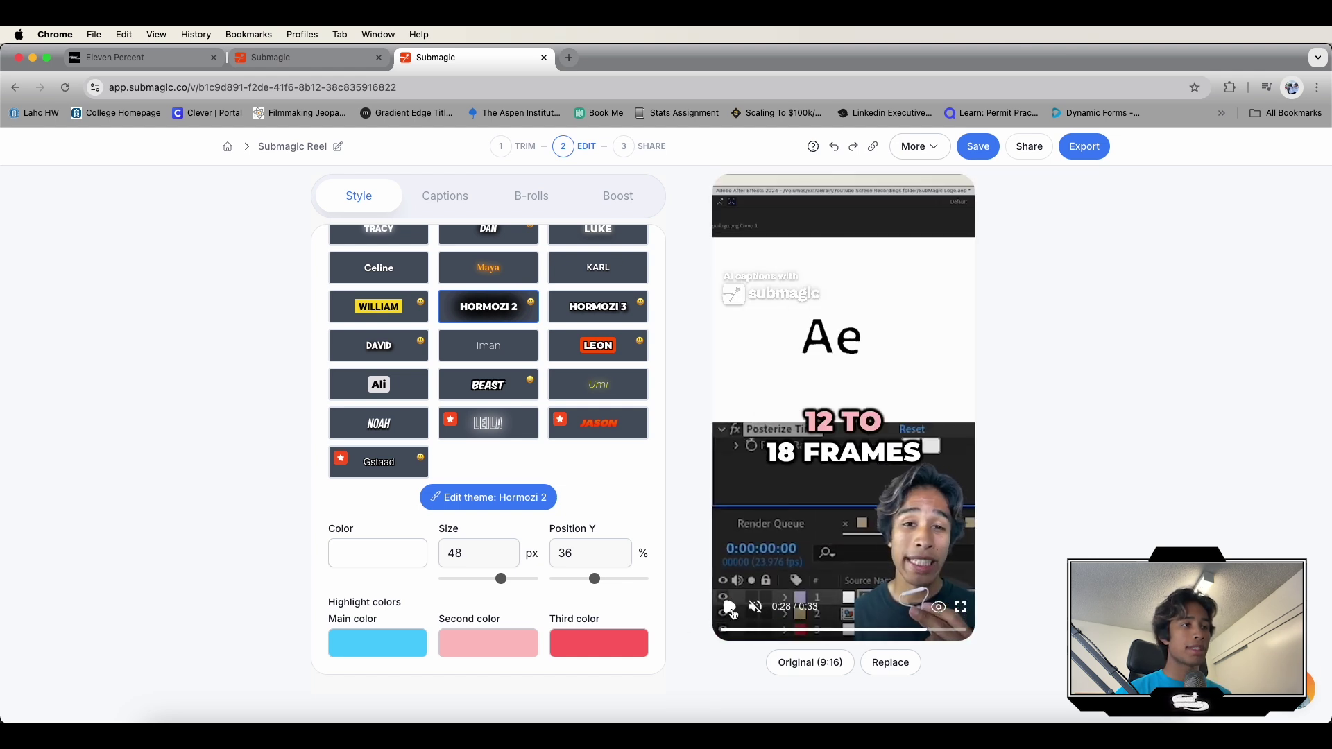
# Step: Generate an AI emoji for the 'After Effects' caption and attach it
pyautogui.scroll(2, 410, 201)
pyautogui.click(436, 201)
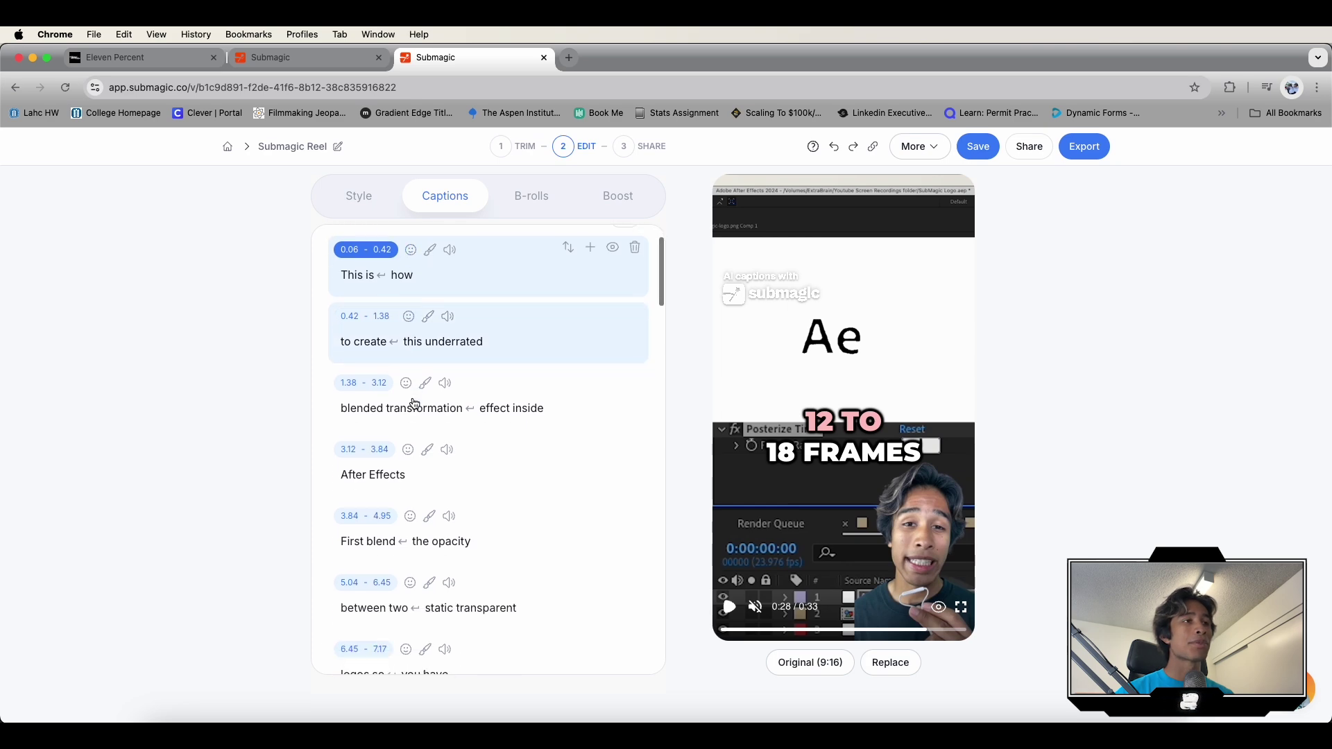
pyautogui.scroll(-2, 415, 405)
pyautogui.click(409, 386)
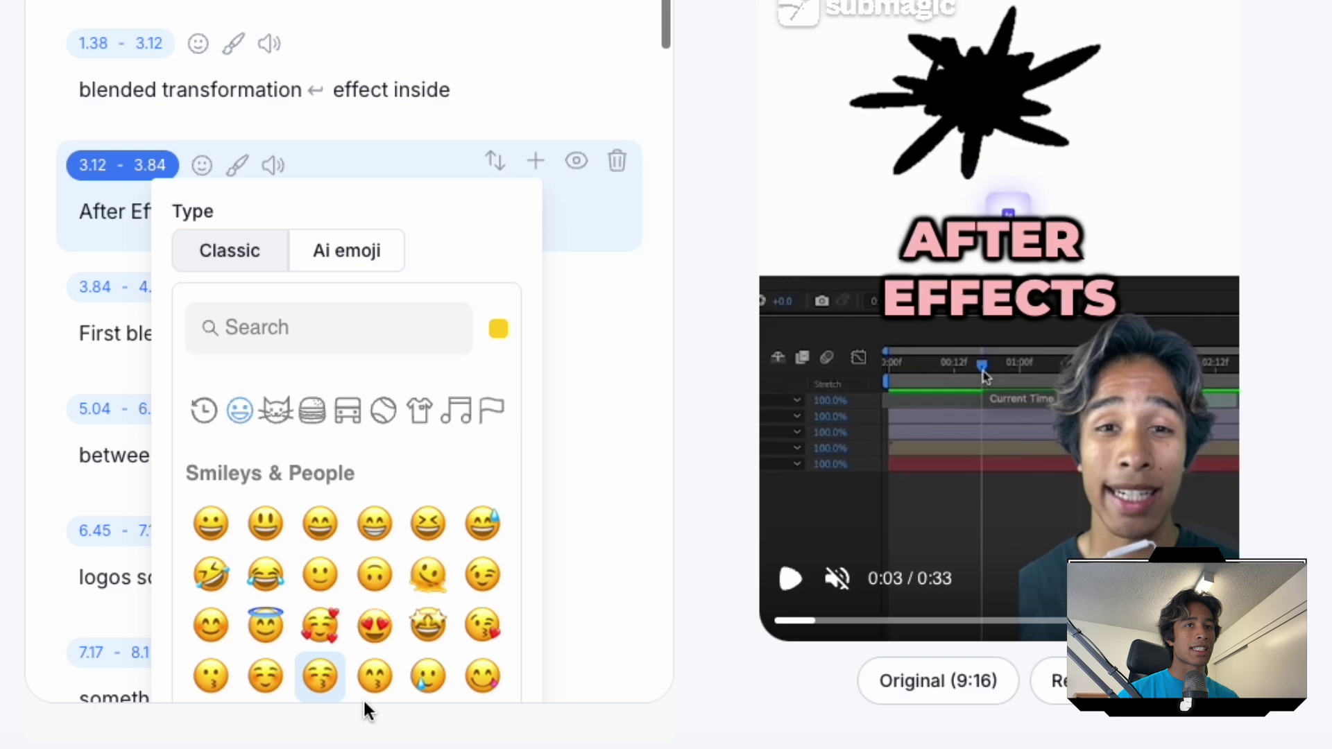
pyautogui.click(336, 254)
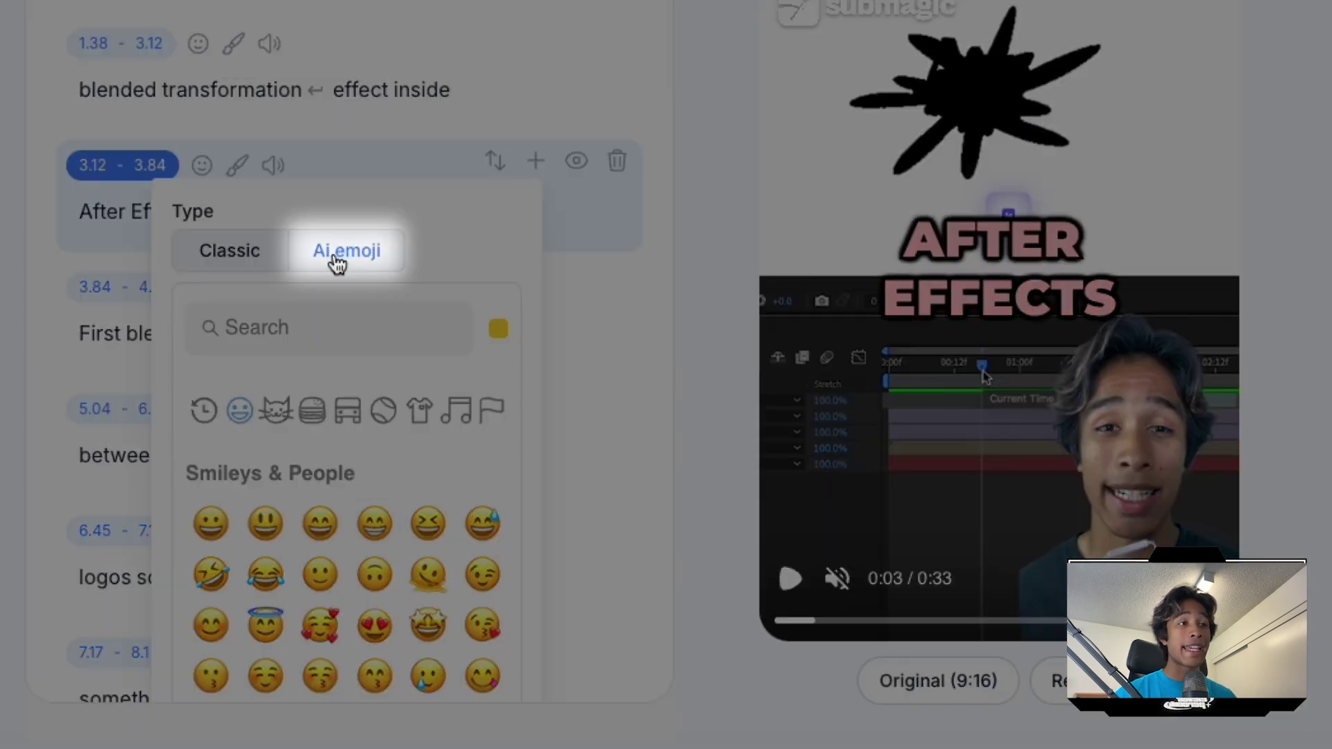
pyautogui.click(336, 254)
pyautogui.write('Mouse Cursor')
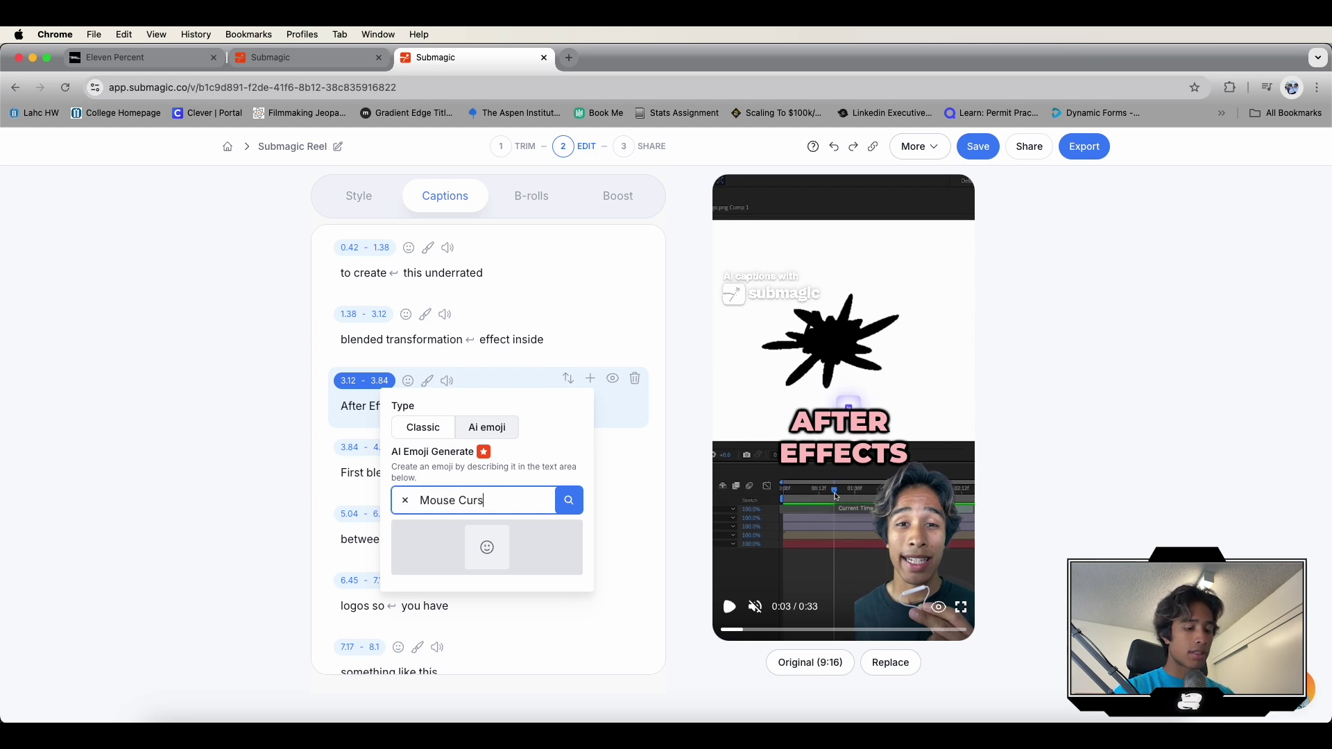
pyautogui.click(572, 506)
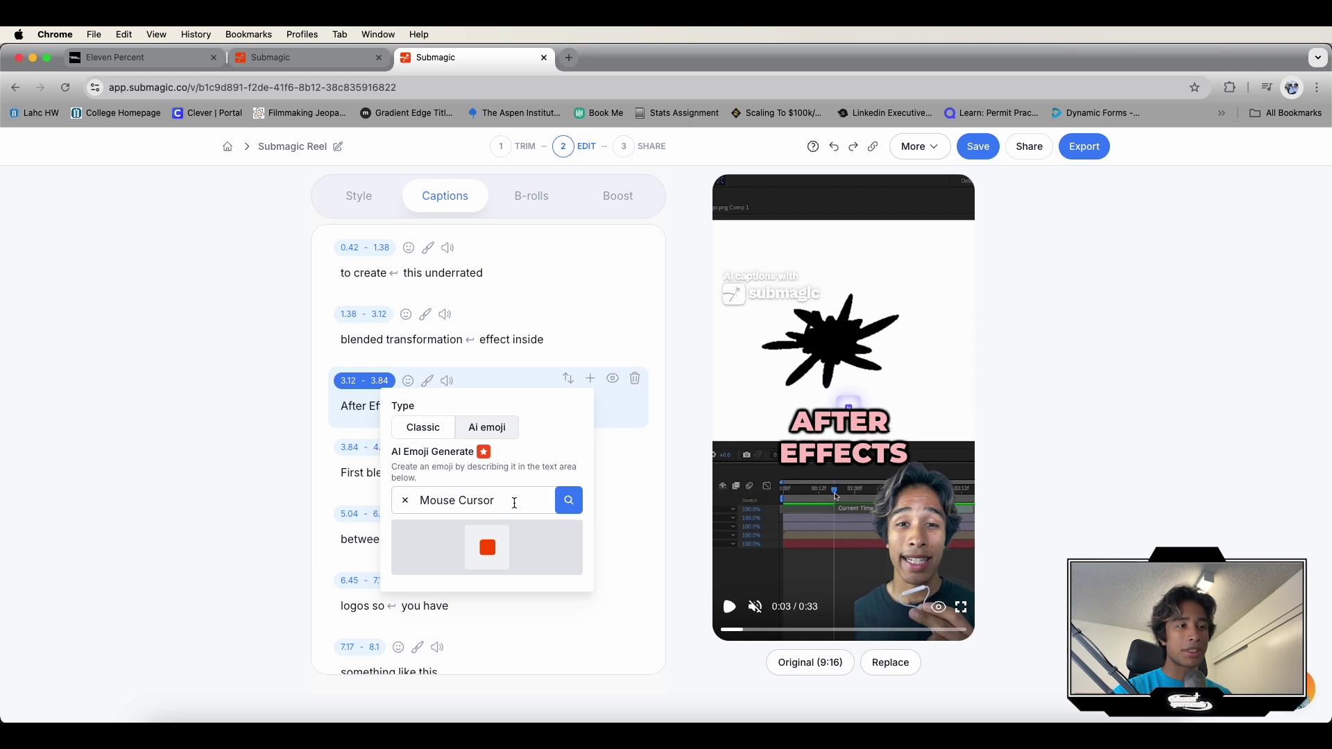
pyautogui.click(502, 524)
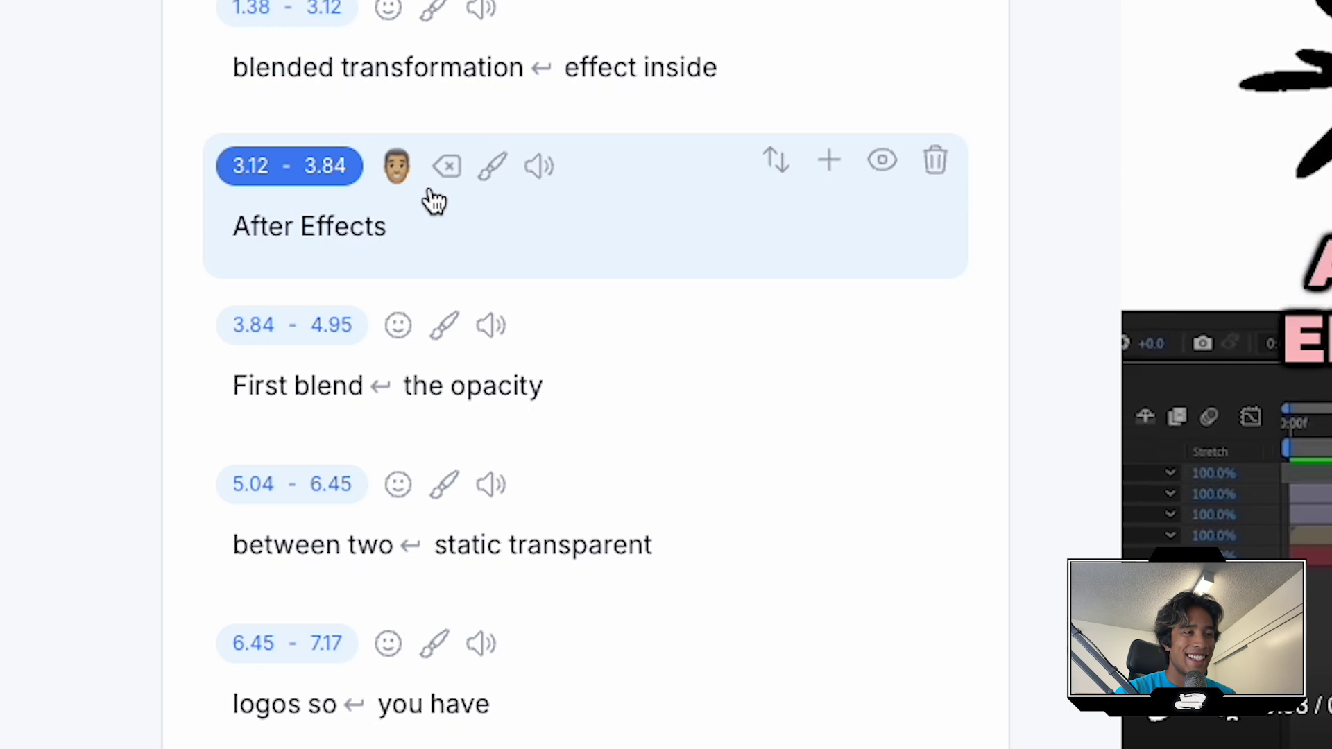
# Step: Swap it for the classic ▶️ play-button emoji, preview the captions, and return to Style
pyautogui.click(401, 175)
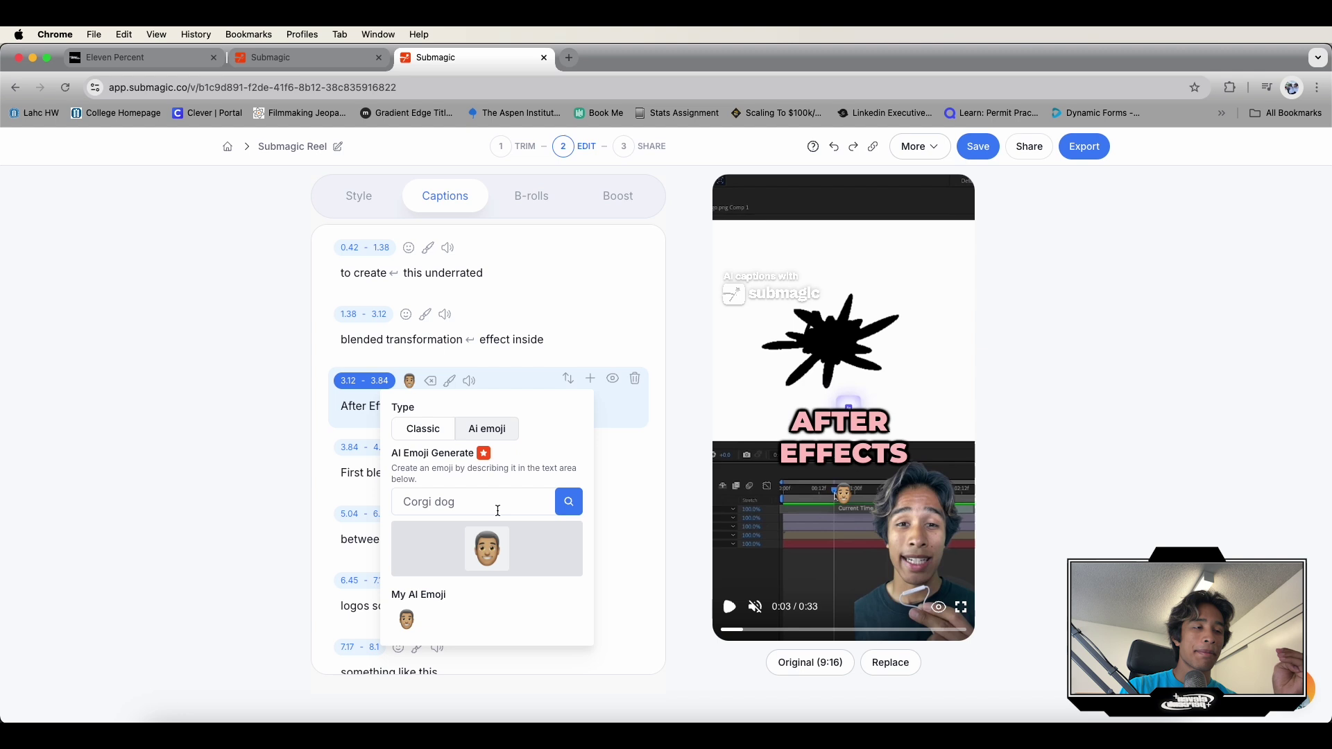
pyautogui.click(488, 502)
pyautogui.click(423, 428)
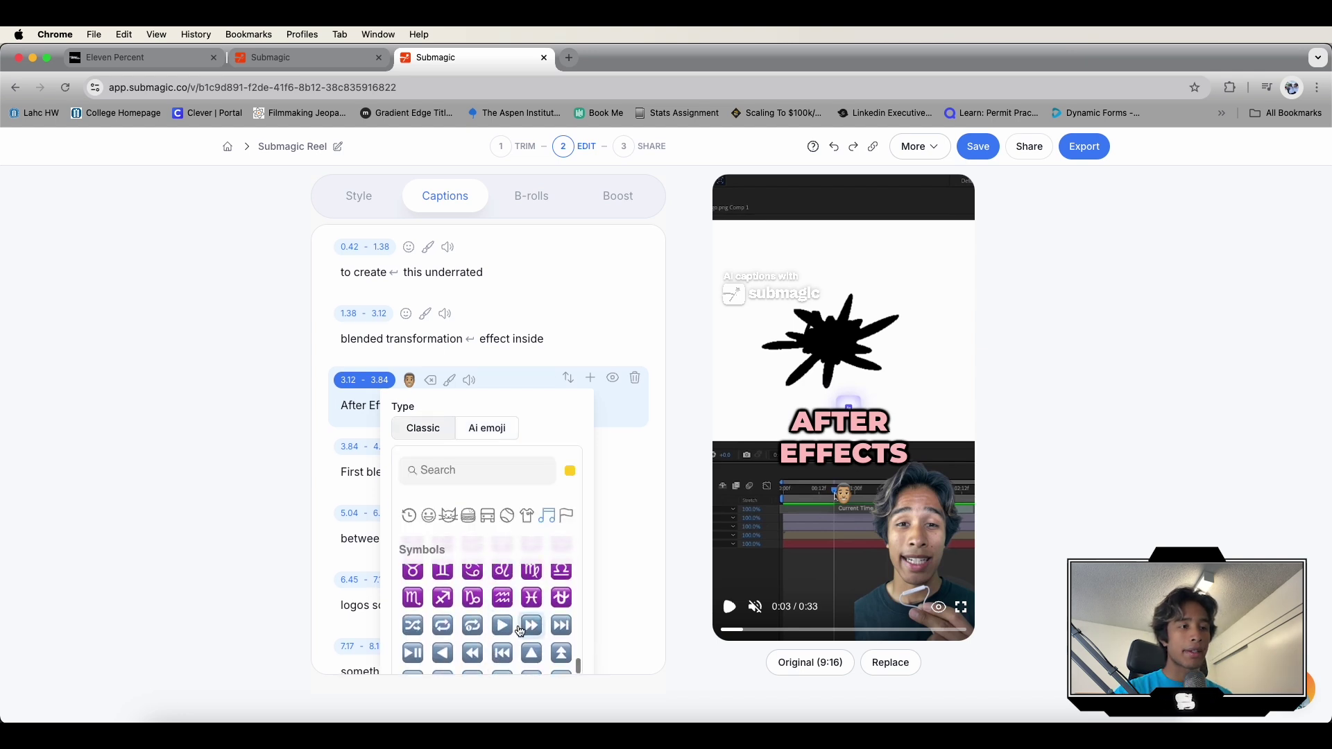
pyautogui.click(531, 628)
pyautogui.click(553, 333)
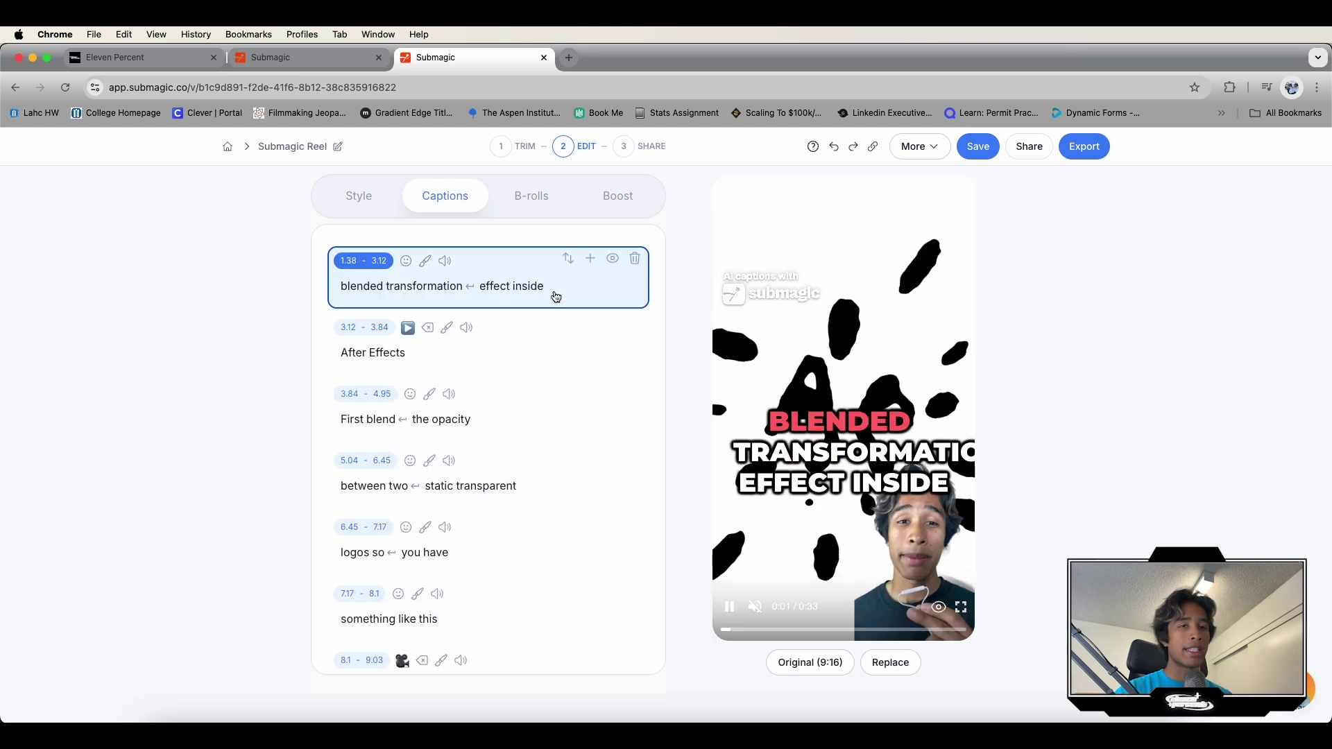
pyautogui.scroll(3, 610, 396)
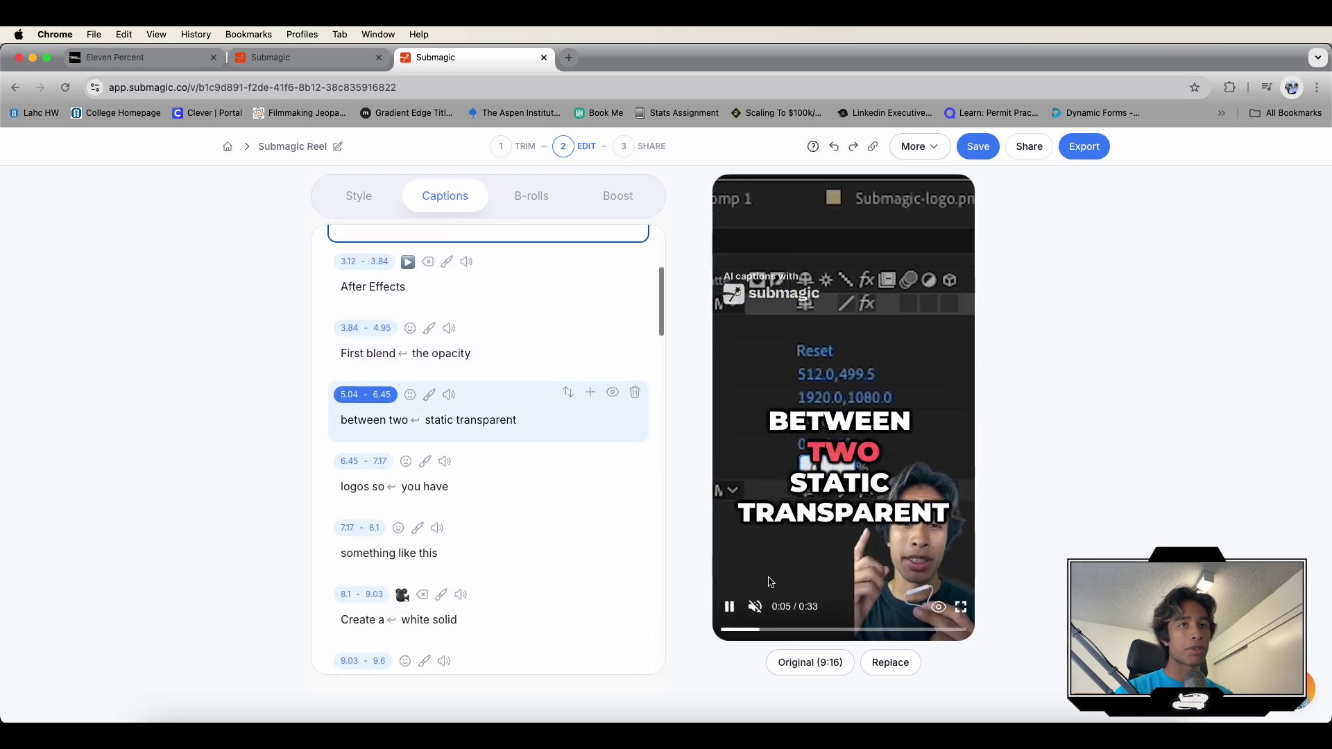
pyautogui.press('space')
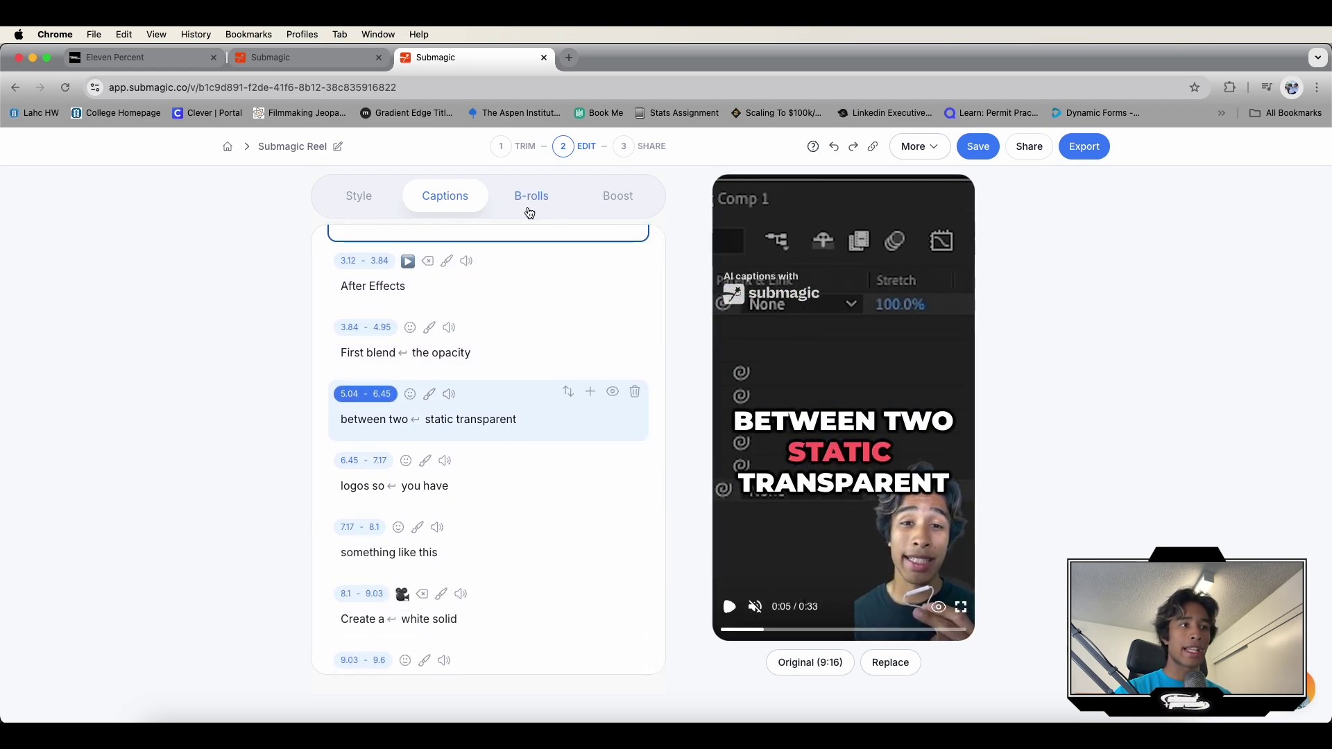
pyautogui.click(360, 195)
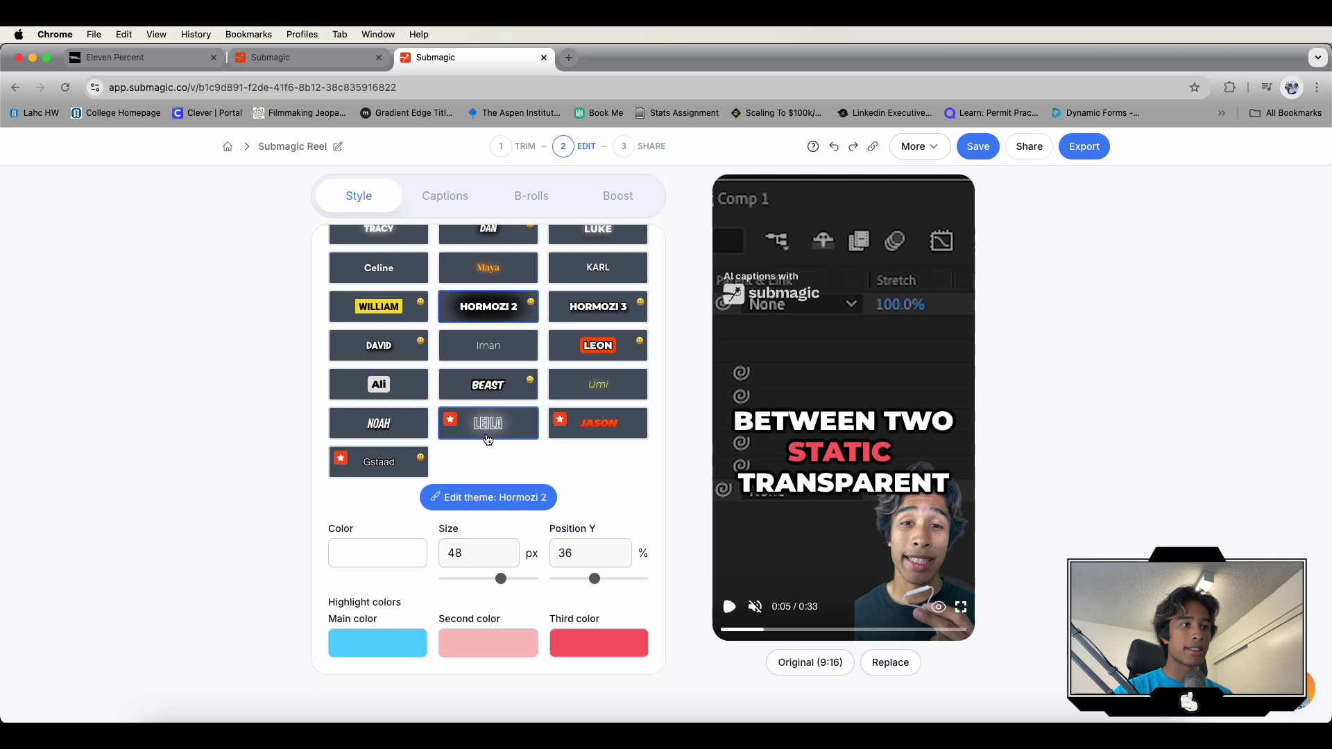
# Step: Turn on the AI hook title in Boost and rewind the preview
pyautogui.click(617, 196)
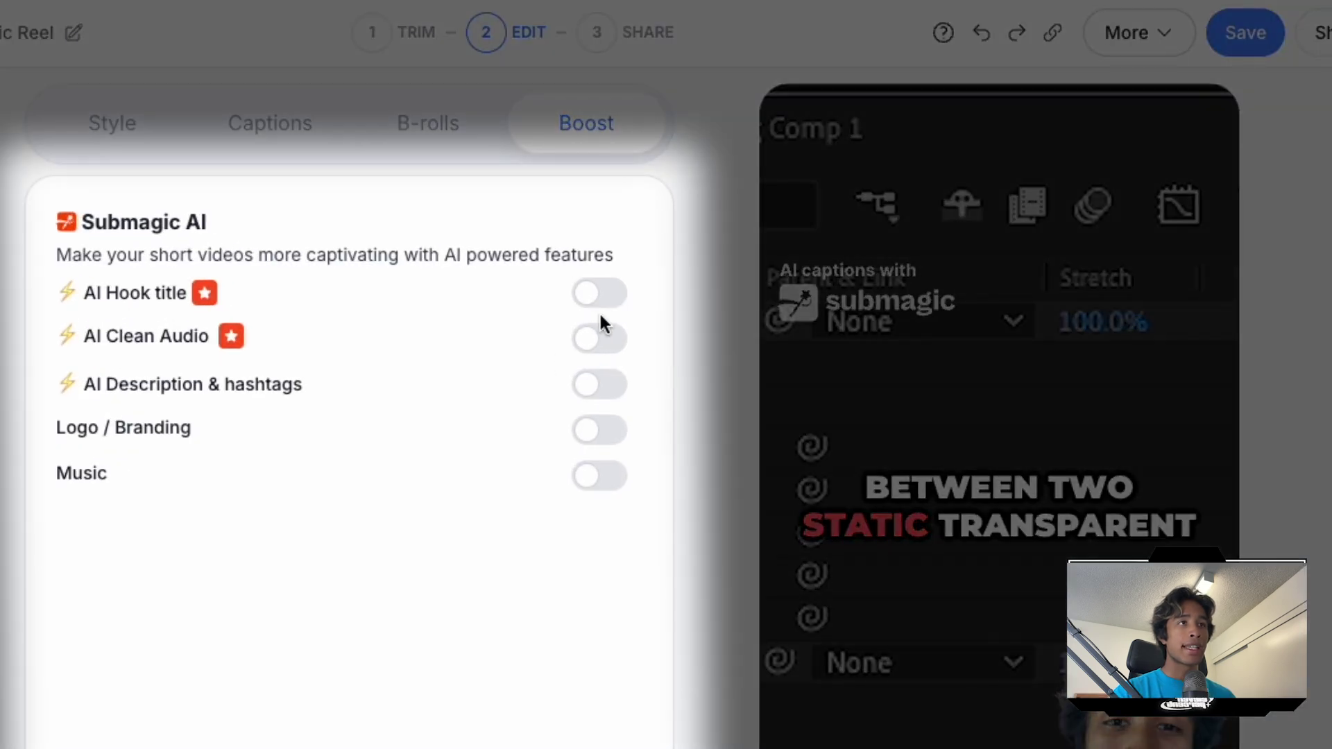
pyautogui.click(595, 300)
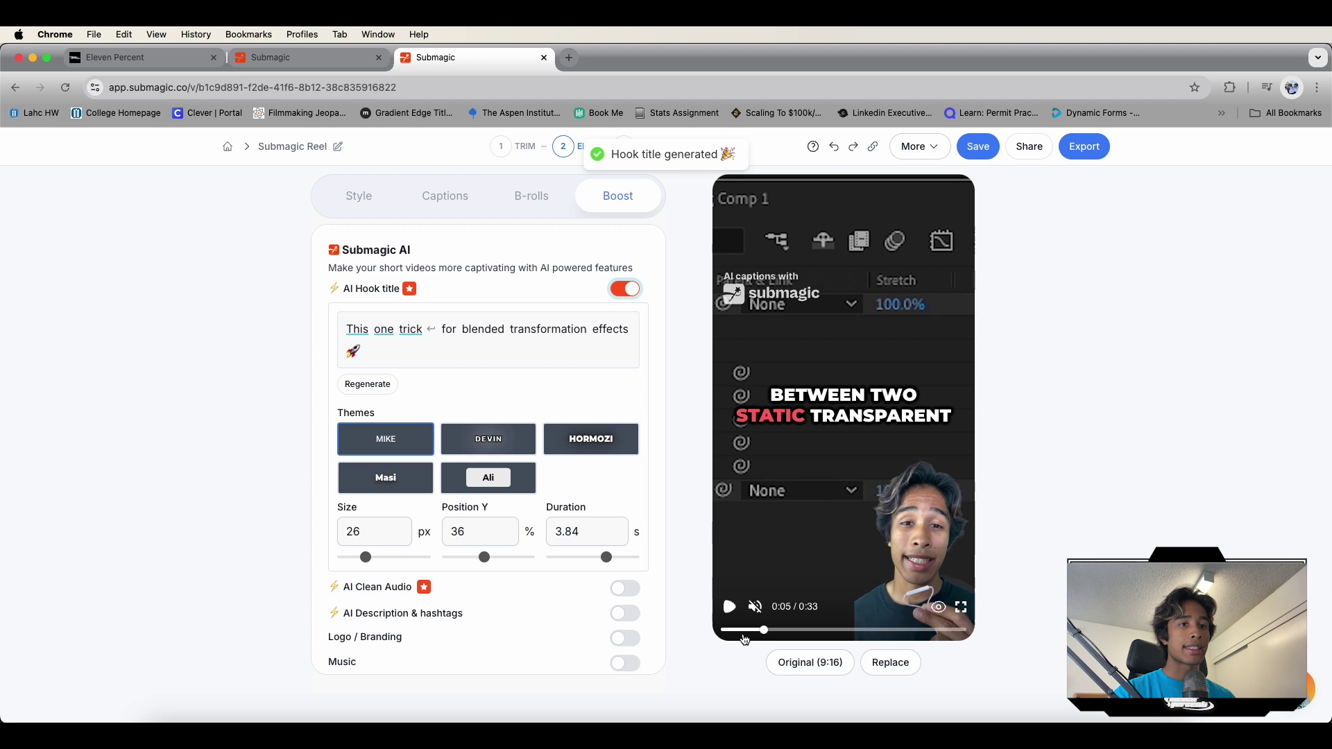
pyautogui.moveTo(733, 630); pyautogui.dragTo(716, 628)
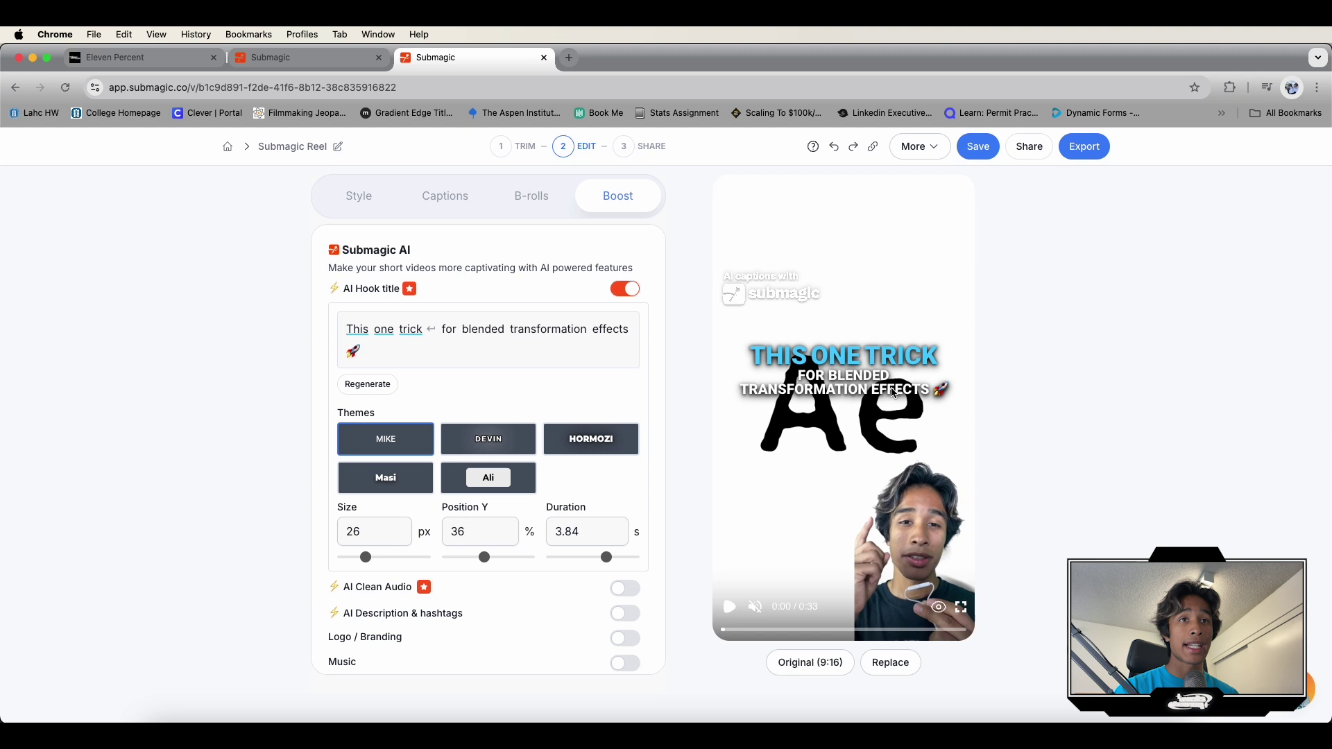
# Step: Compare hook title styles, apply MIKE, and set position 28% and duration 1.38 s
pyautogui.click(474, 447)
pyautogui.click(585, 441)
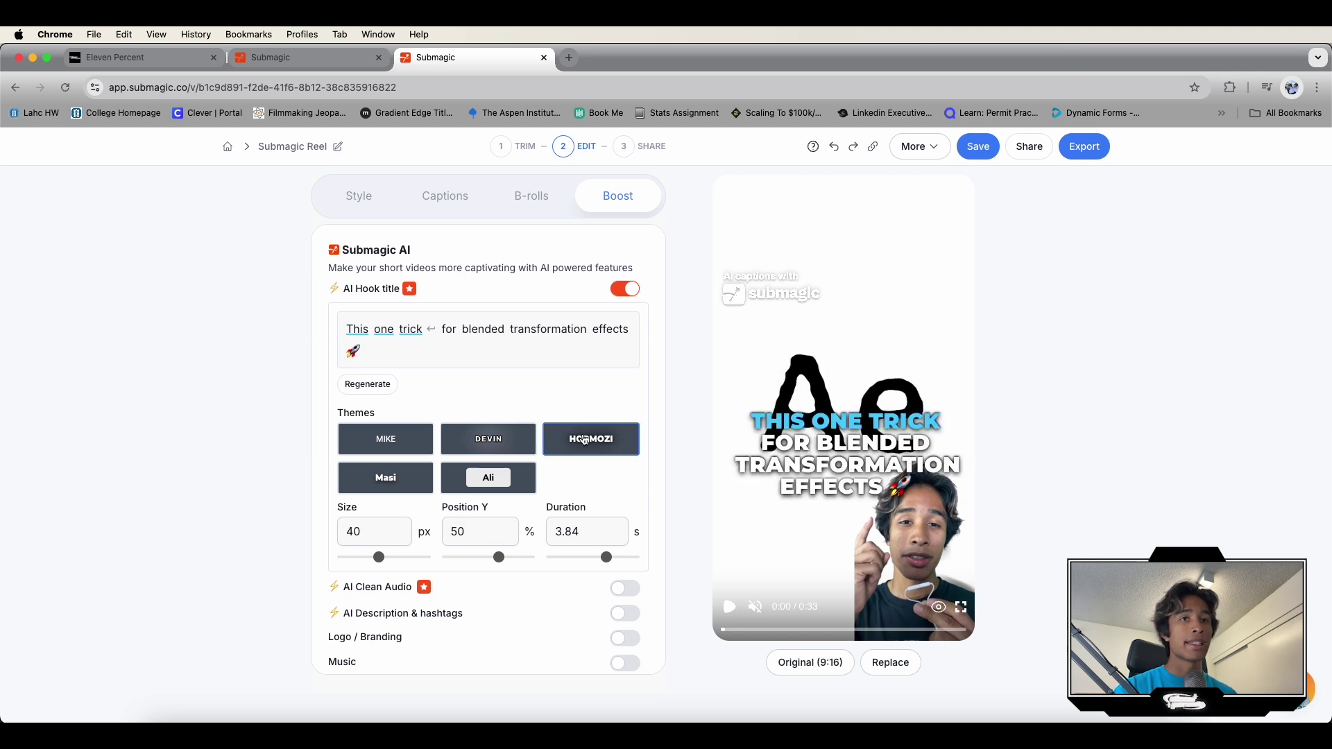
pyautogui.click(472, 478)
pyautogui.click(395, 487)
pyautogui.click(371, 439)
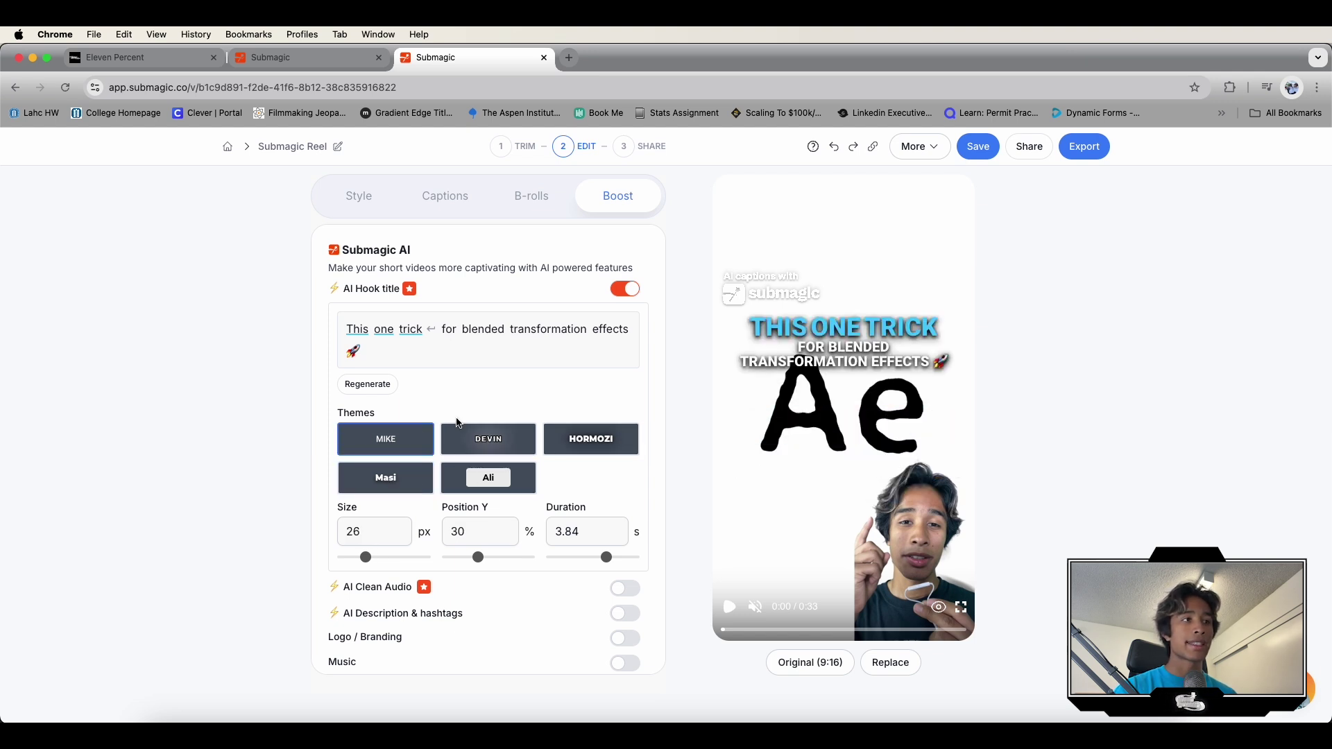
pyautogui.moveTo(946, 365); pyautogui.dragTo(947, 356)
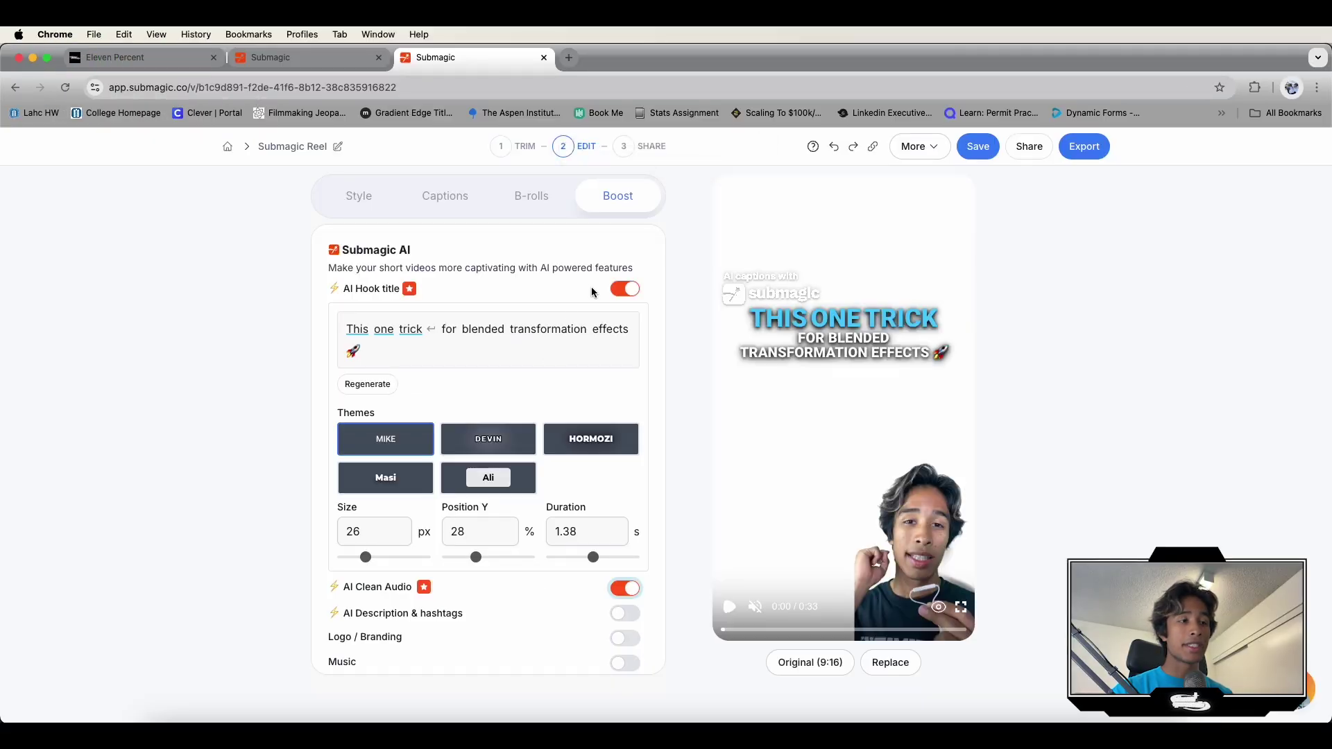
# Step: Enable logo branding, then upload and apply the Eleven Percent logo image
pyautogui.click(625, 639)
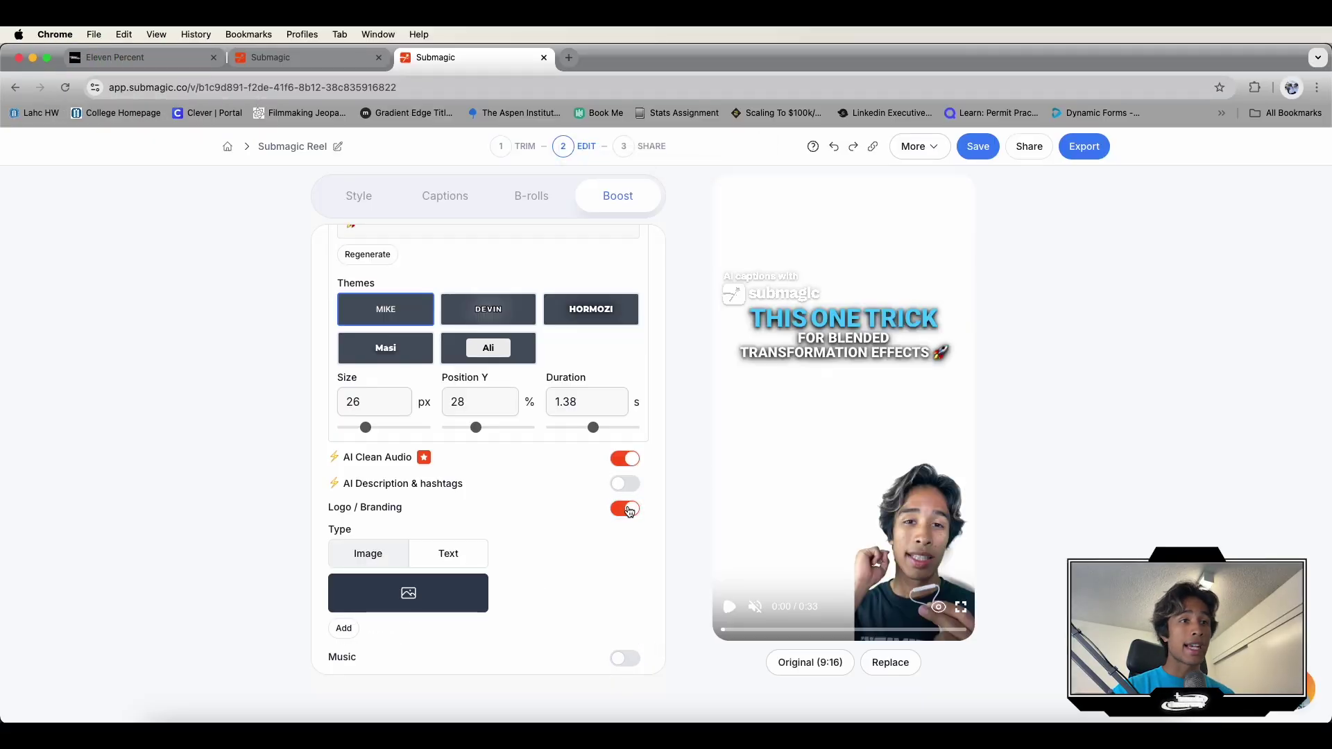
pyautogui.click(629, 512)
pyautogui.click(625, 616)
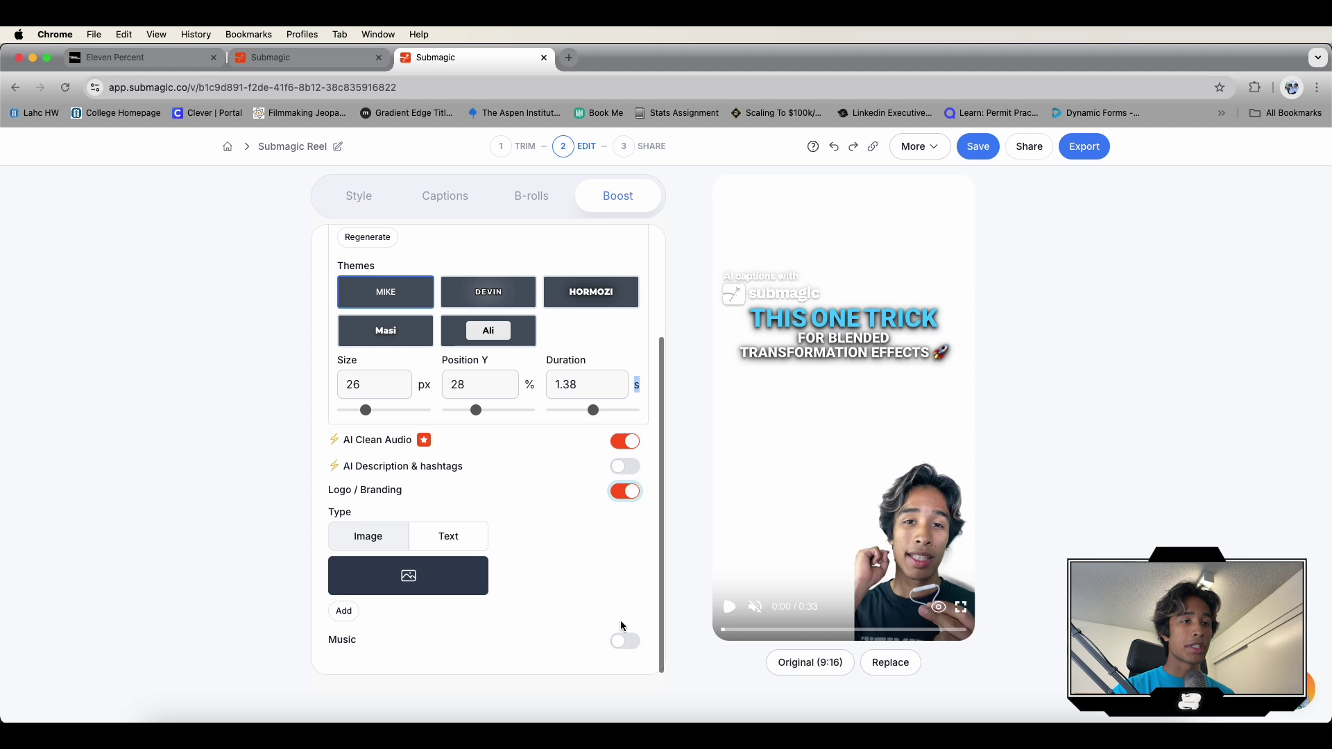
pyautogui.click(426, 575)
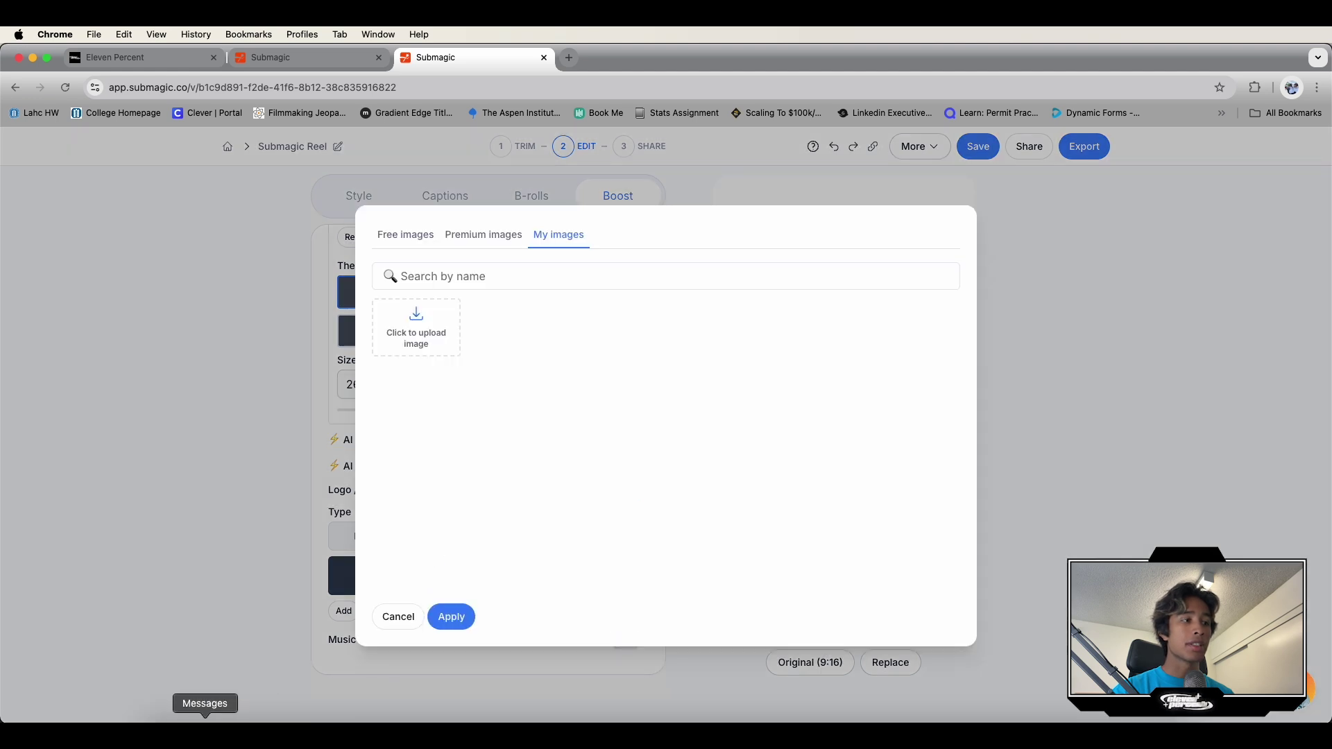
pyautogui.click(160, 722)
pyautogui.click(969, 159)
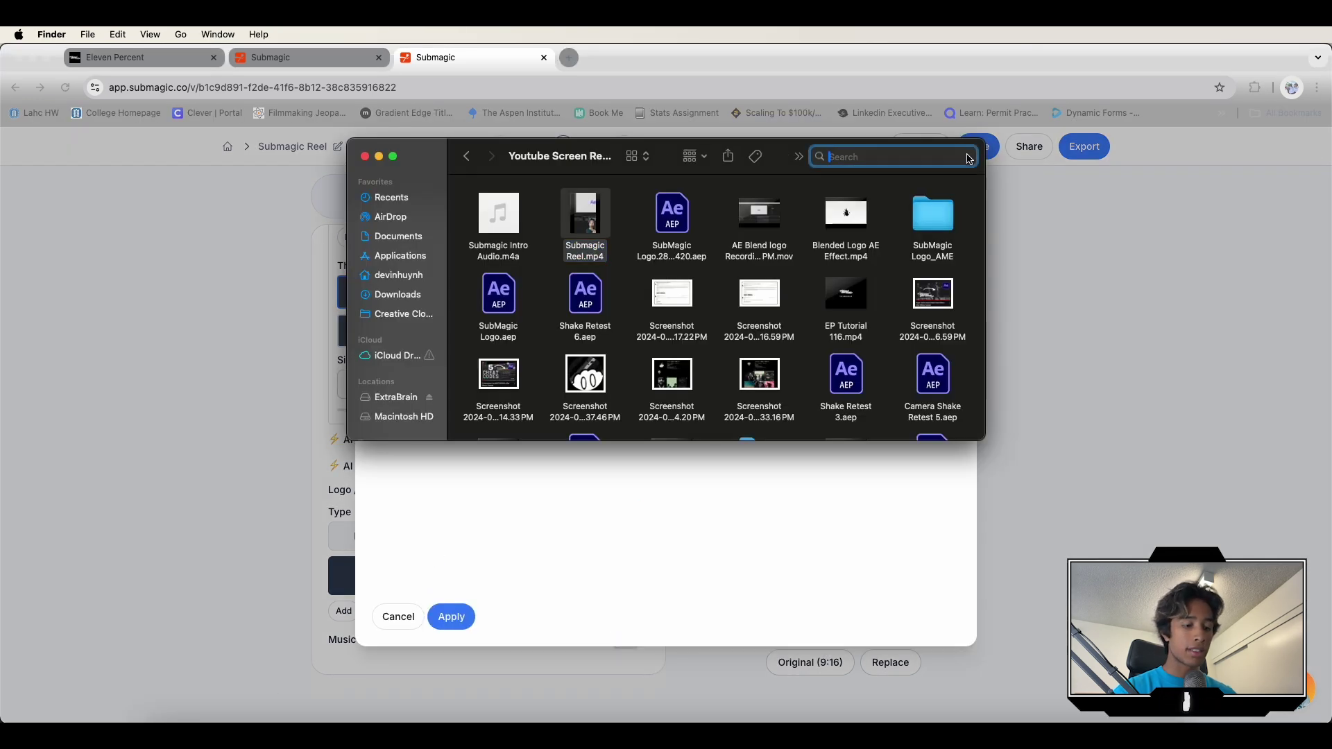
pyautogui.write('l')
pyautogui.press('Escape')
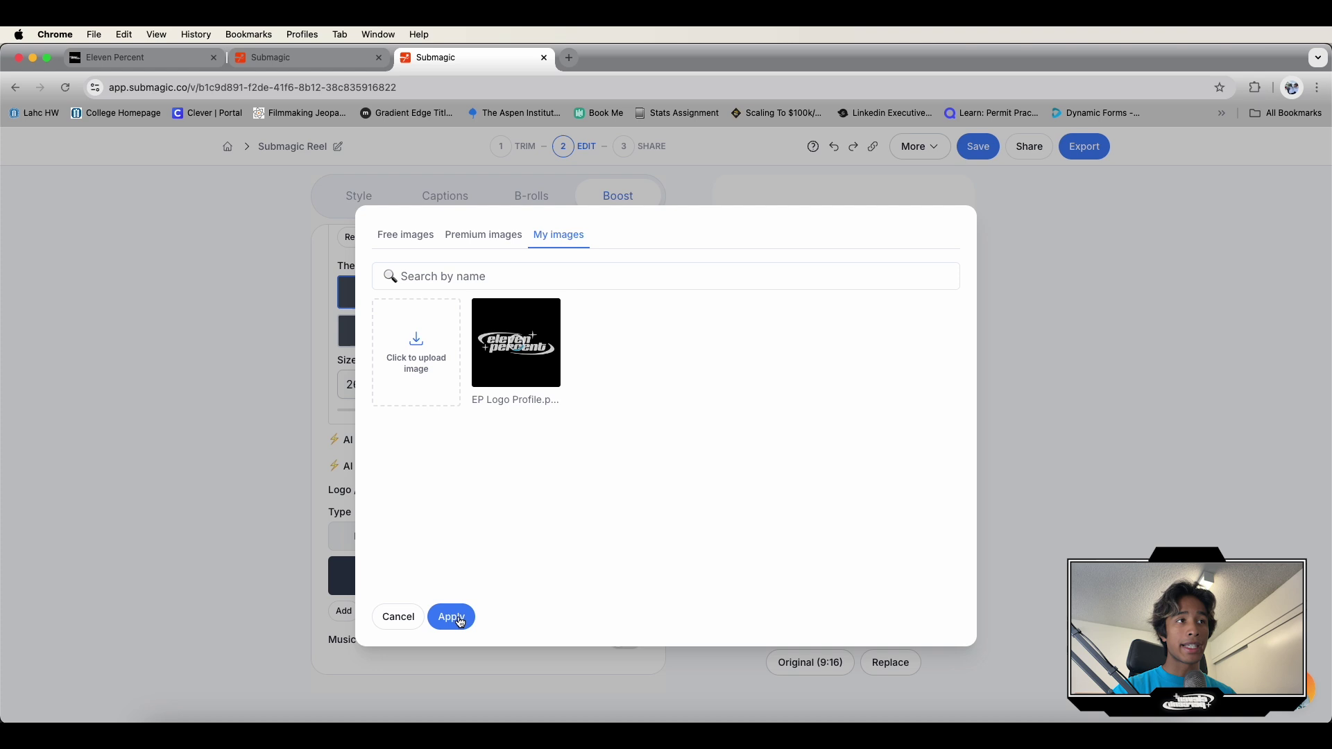
pyautogui.click(456, 617)
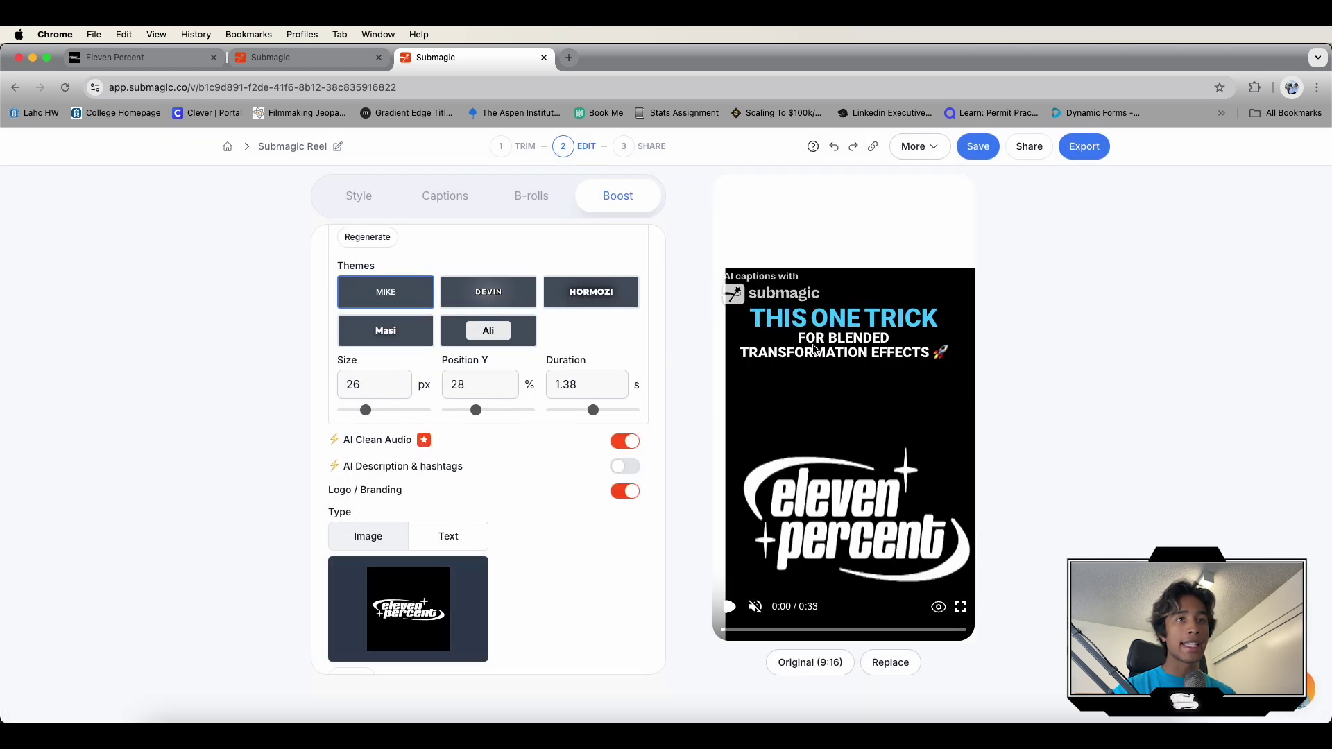
# Step: Shrink the logo to 58 at top-right (X 84, Y 4) and enable Music
pyautogui.scroll(-3, 534, 515)
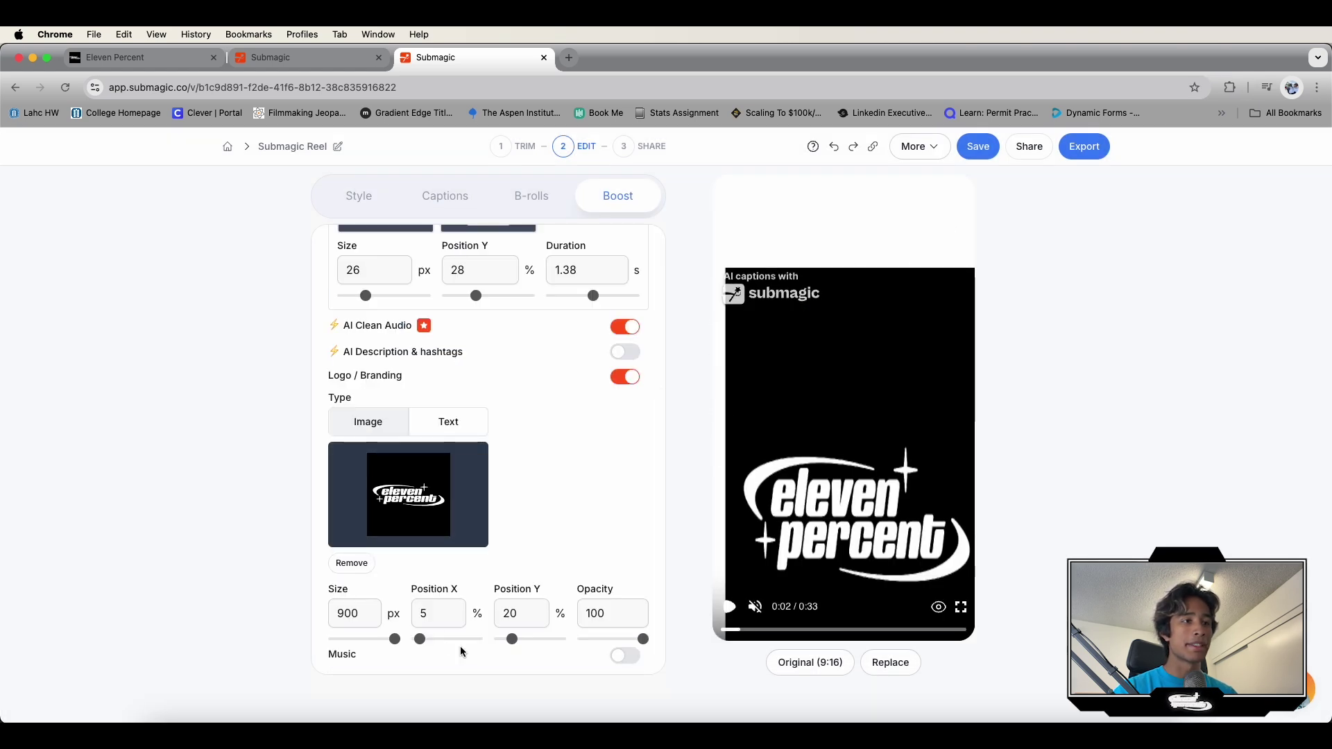
pyautogui.moveTo(392, 639); pyautogui.dragTo(341, 639)
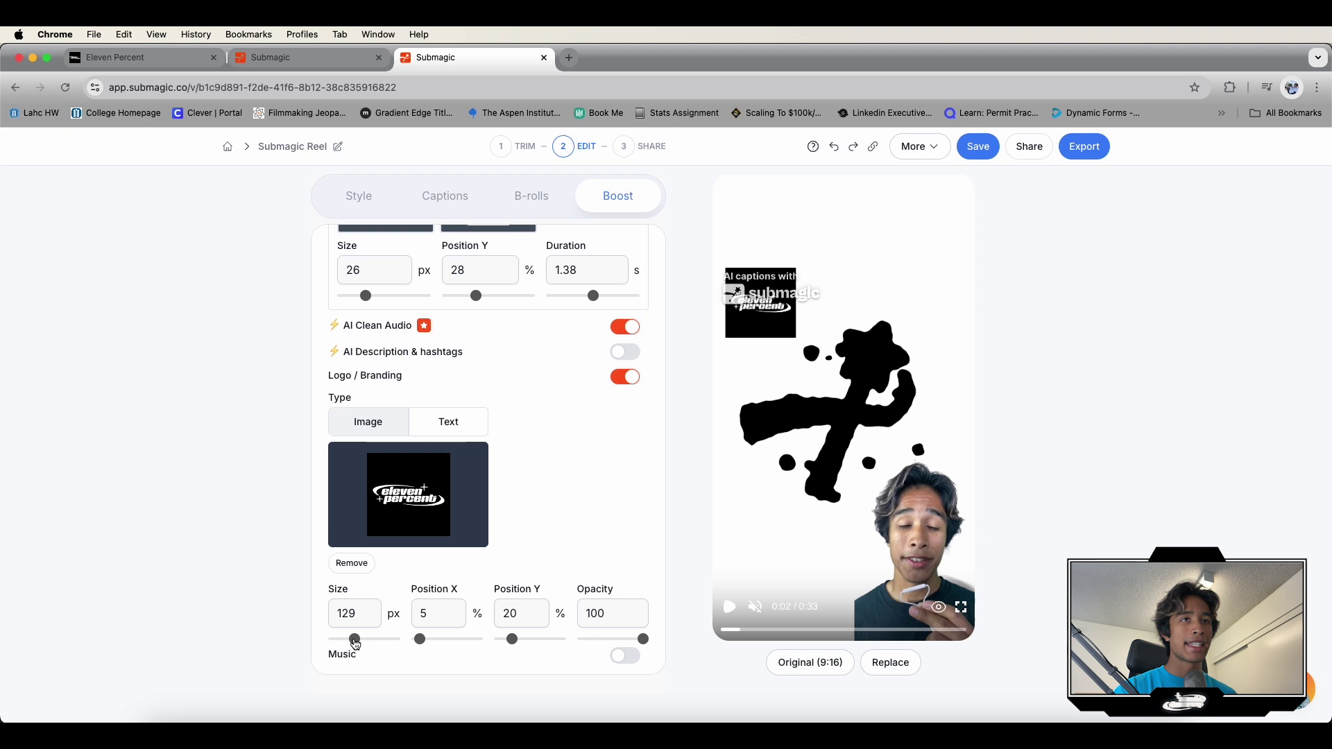
pyautogui.moveTo(424, 642)
pyautogui.mouseDown()
pyautogui.moveTo(523, 639)
pyautogui.moveTo(504, 640)
pyautogui.mouseUp()
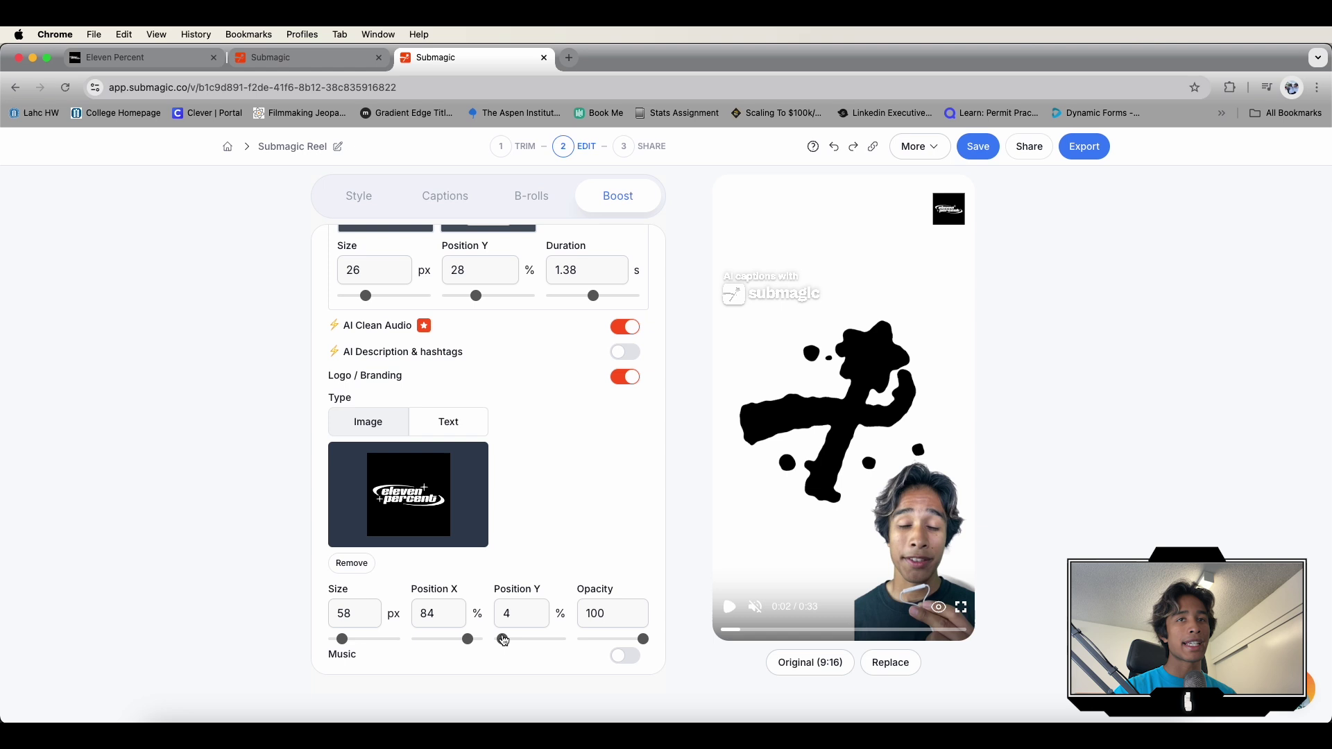
pyautogui.scroll(-1, 520, 507)
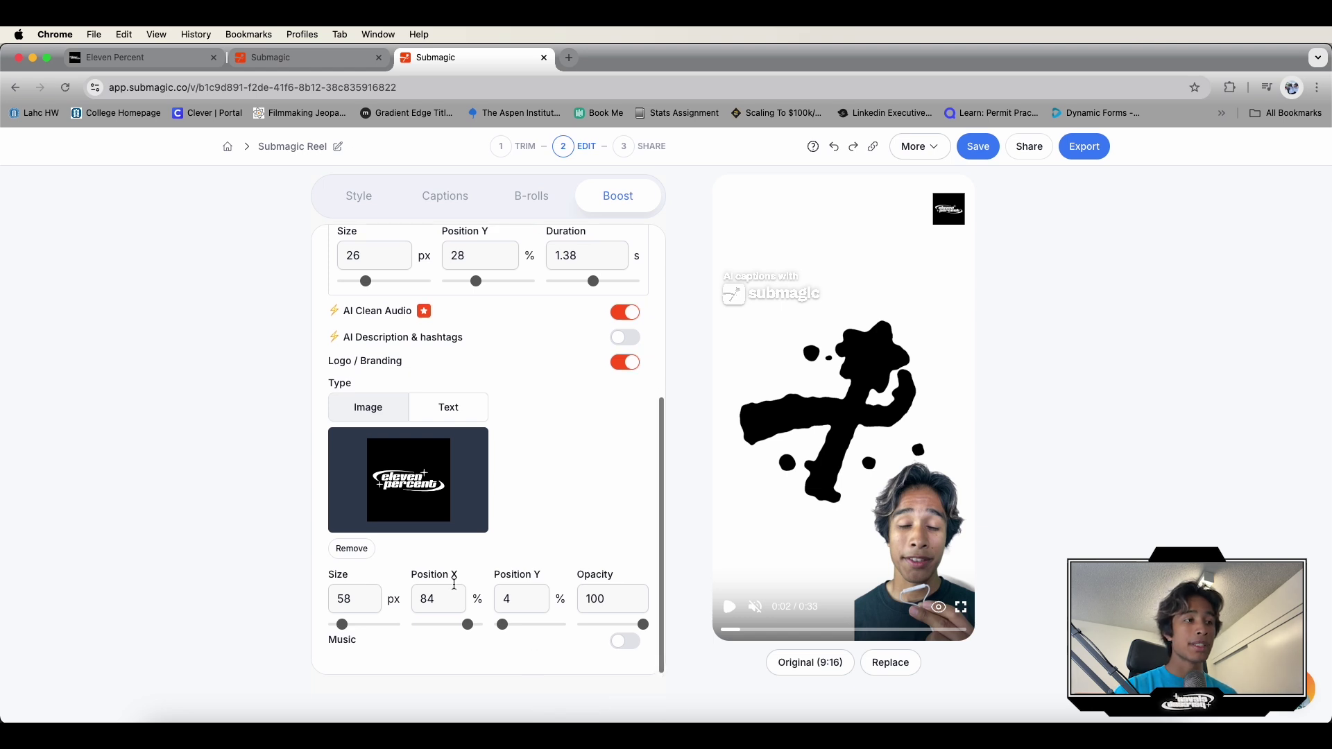
pyautogui.click(625, 641)
# Step: Apply the premium Lofi track 'Lofi Girl' after previewing Memorian, then play the reel
pyautogui.scroll(-2, 571, 499)
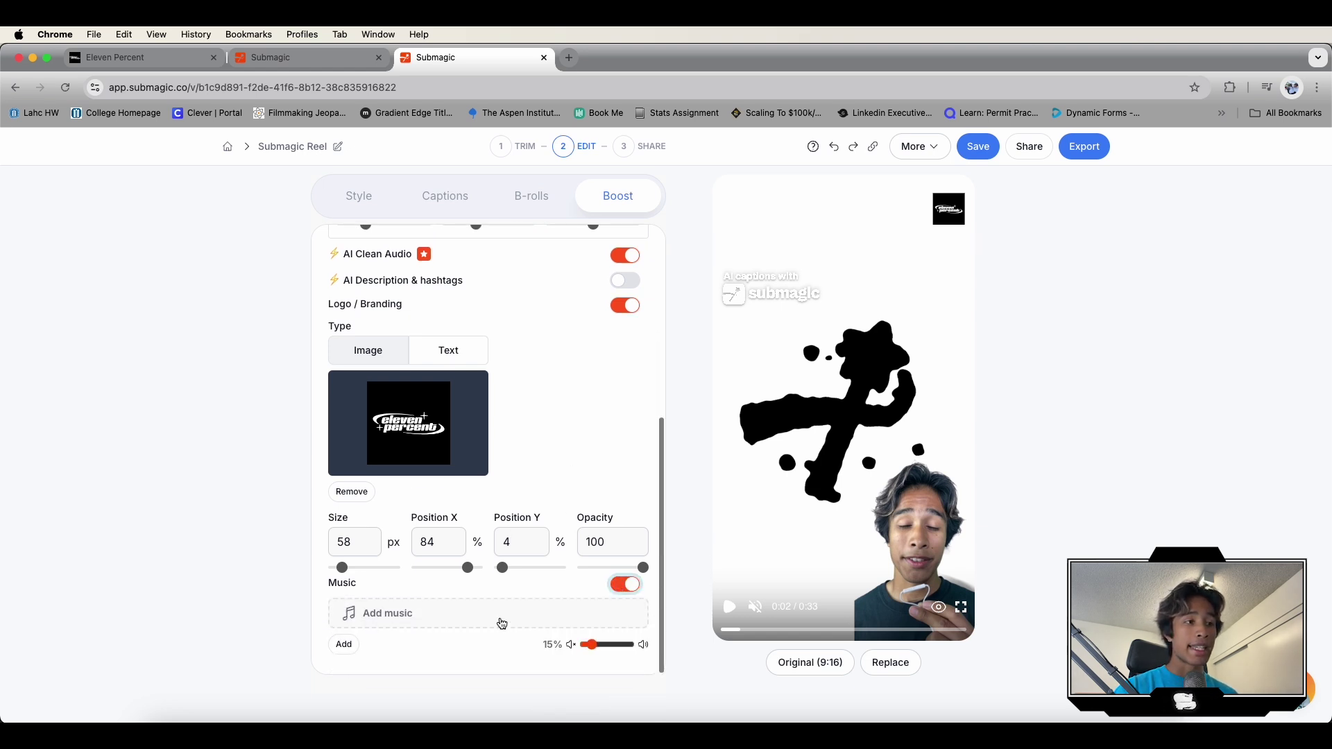
pyautogui.click(503, 624)
pyautogui.click(485, 231)
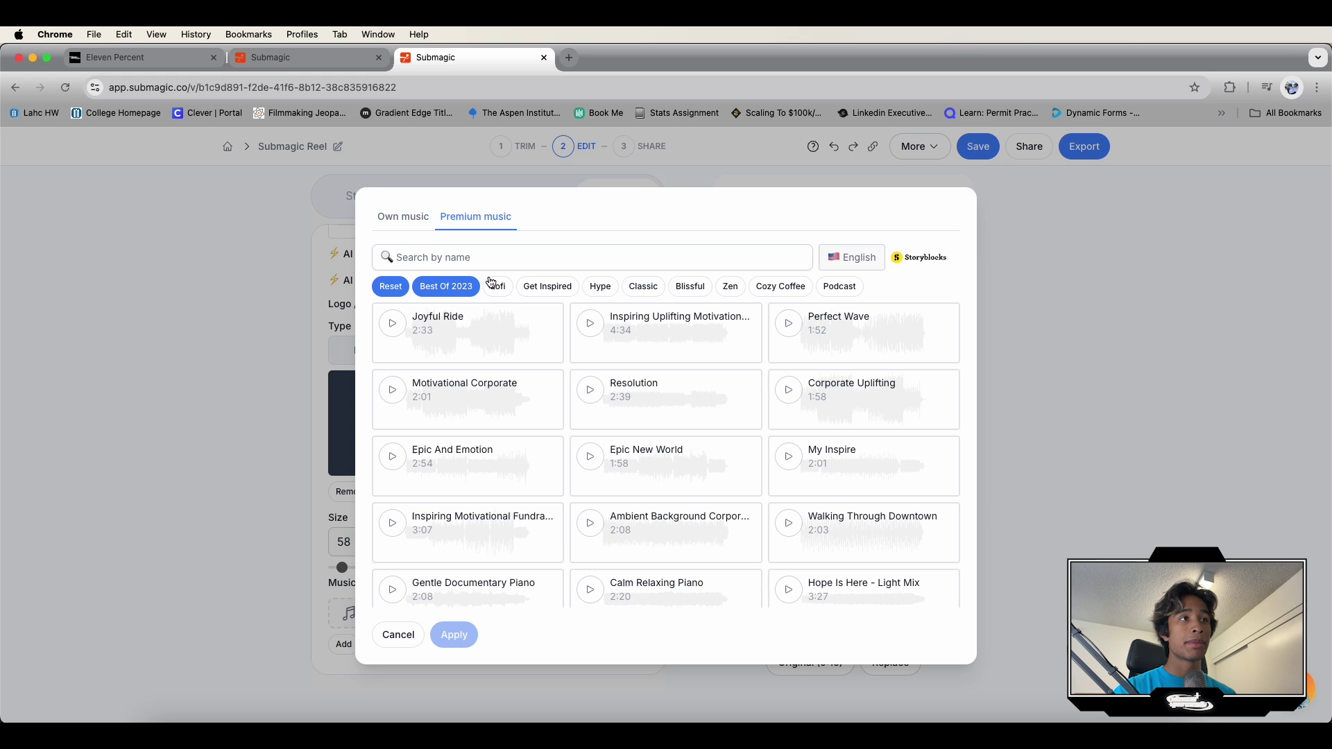
pyautogui.click(626, 334)
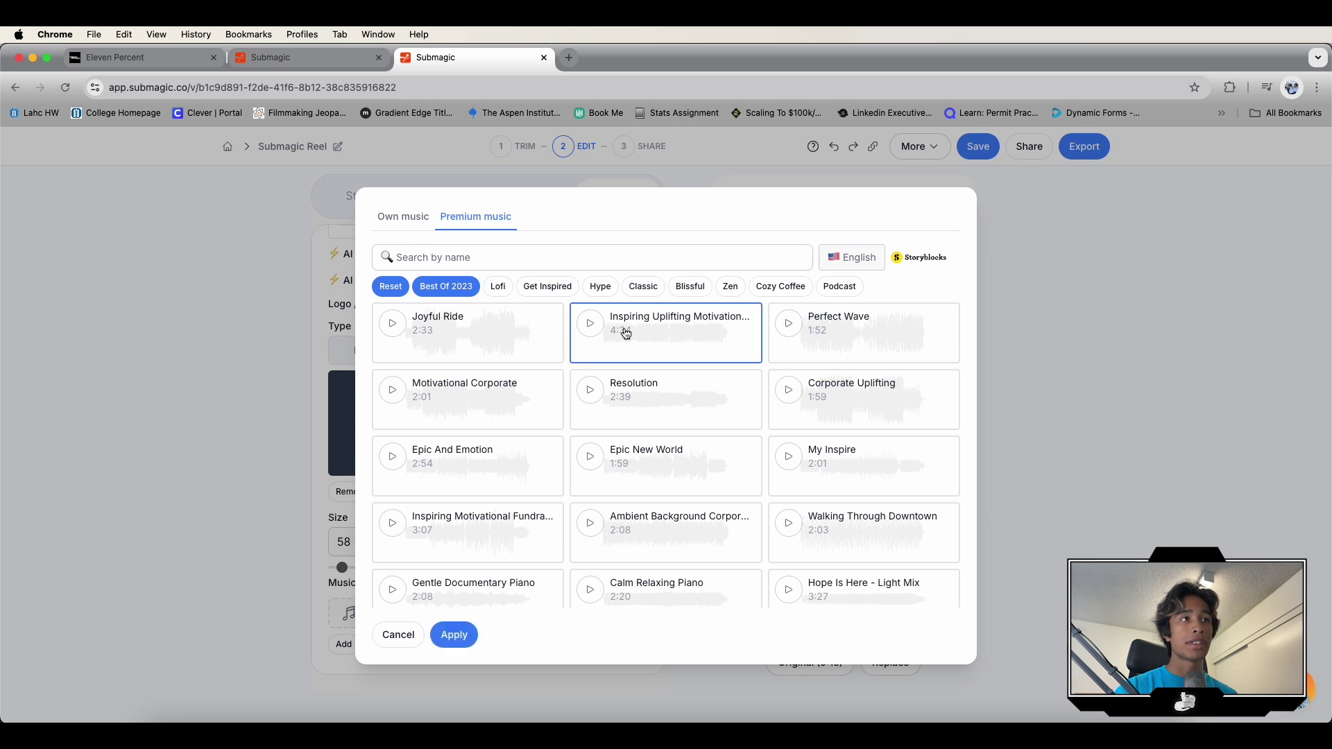
pyautogui.click(499, 287)
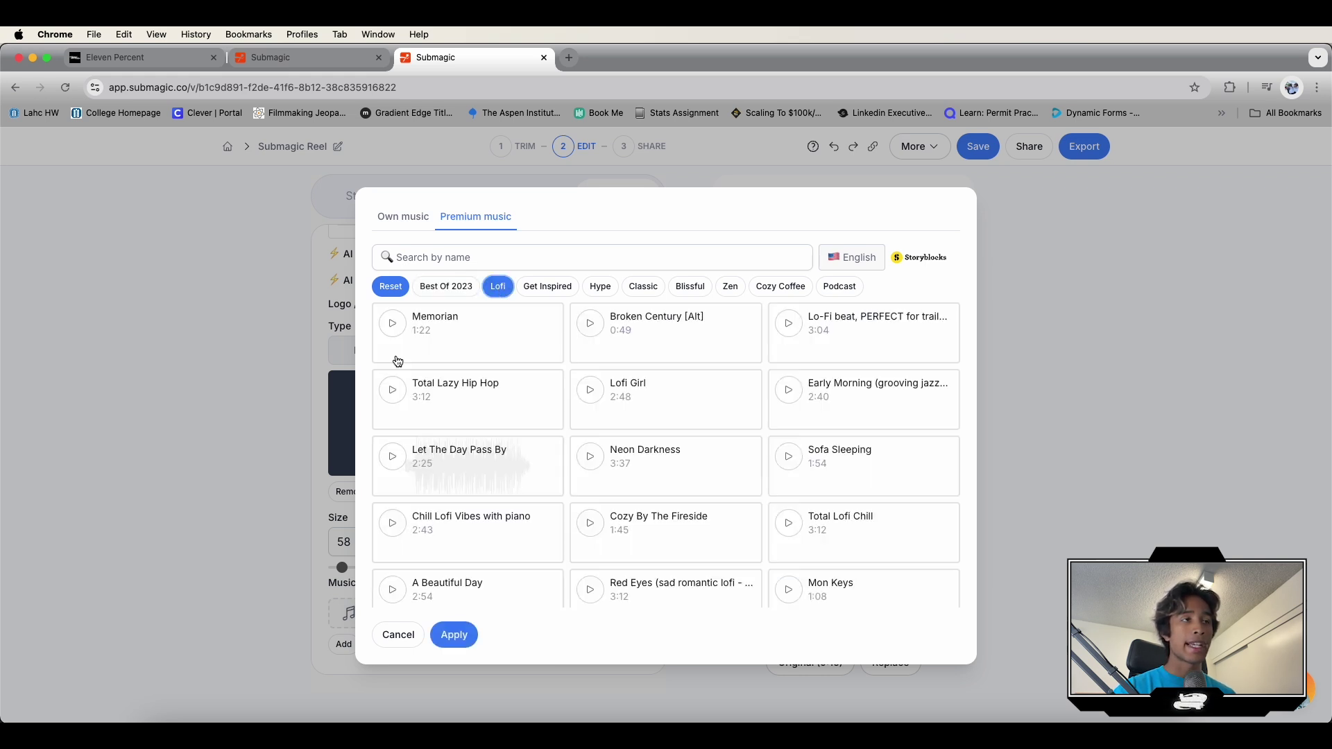
pyautogui.click(393, 325)
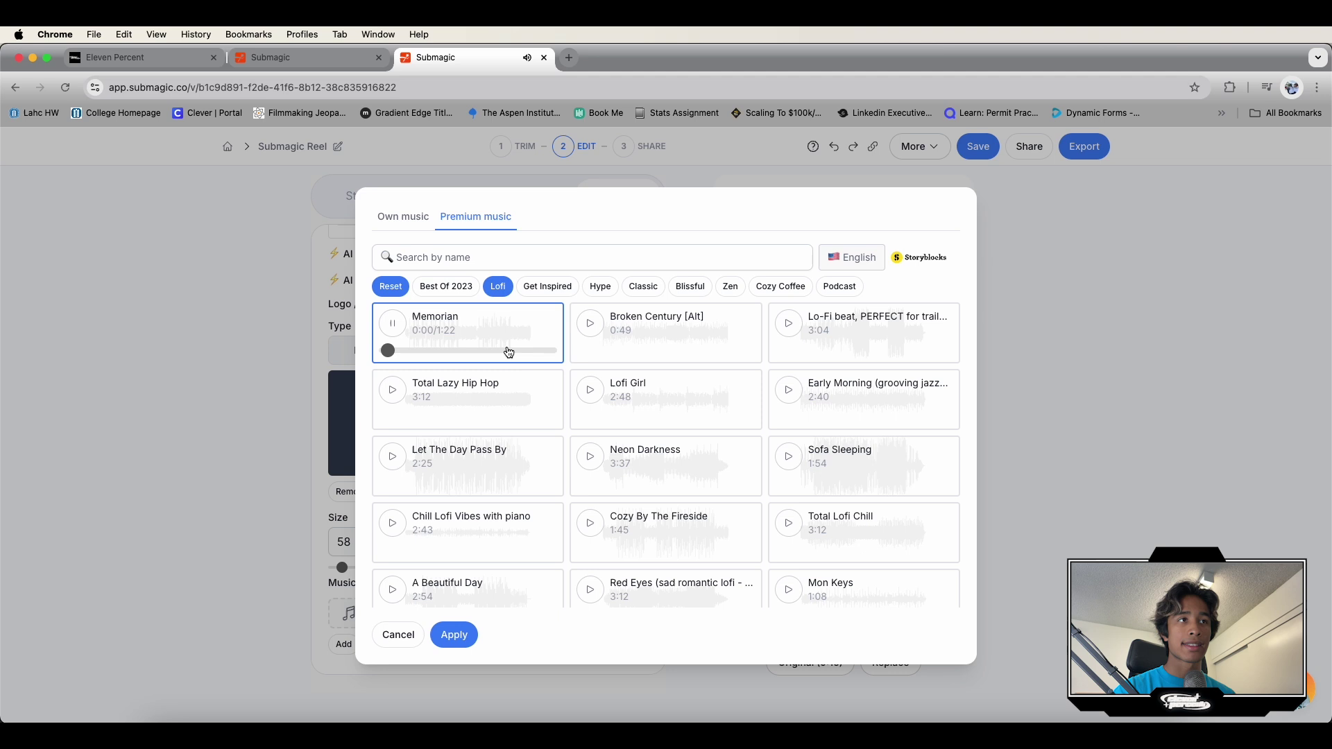
pyautogui.click(627, 420)
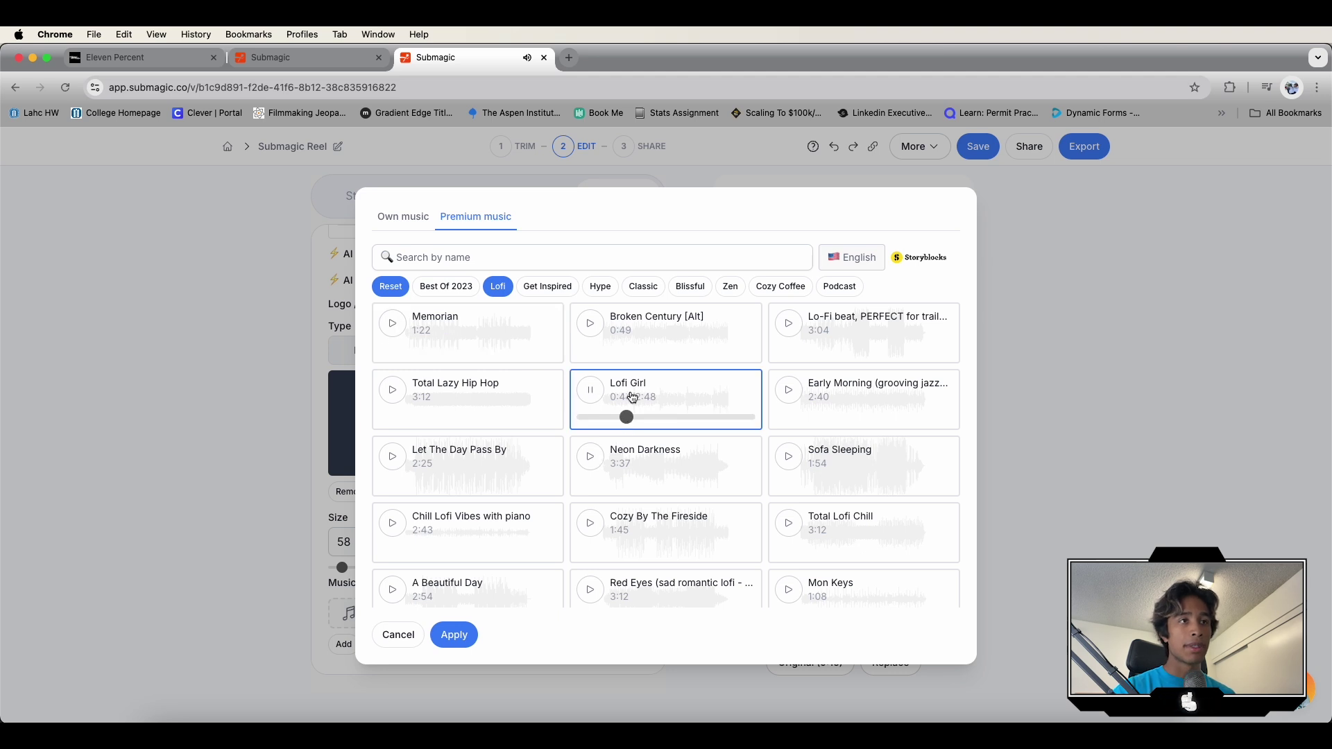
pyautogui.click(460, 639)
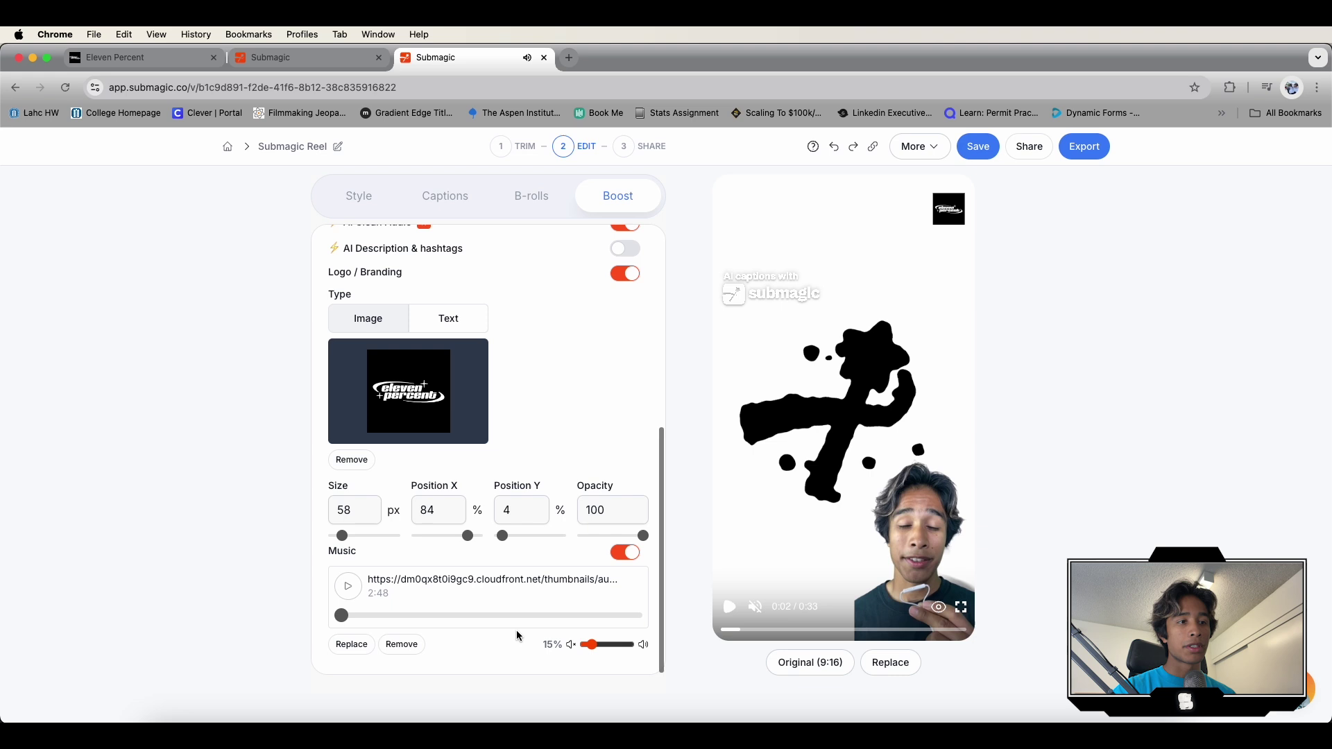
pyautogui.click(742, 630)
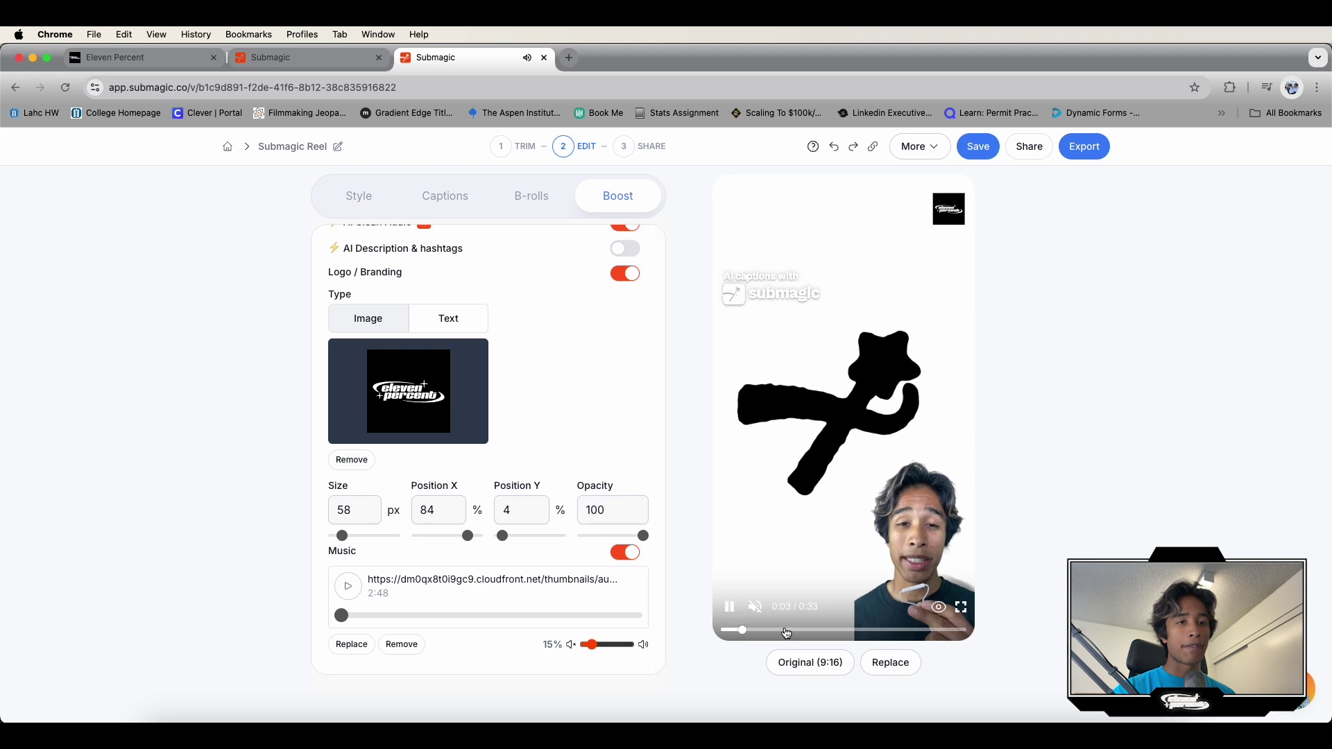
pyautogui.click(755, 606)
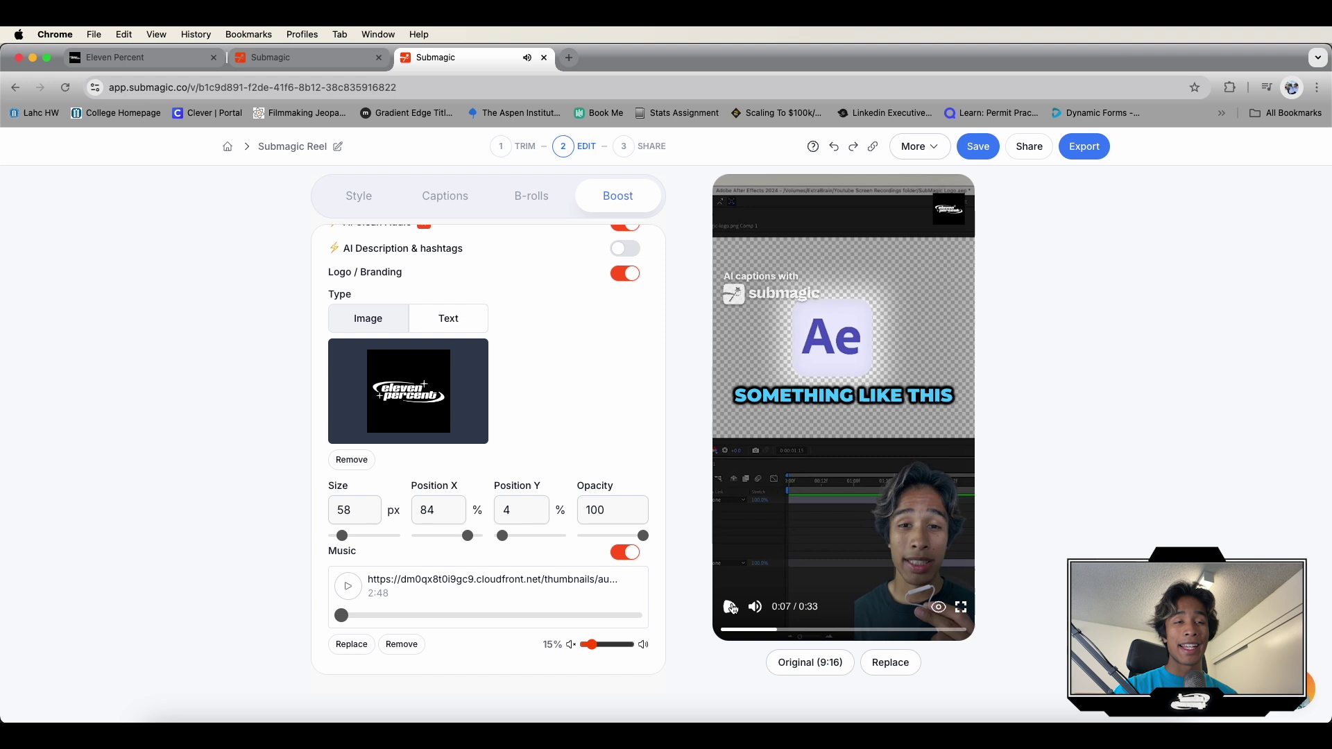
pyautogui.click(730, 607)
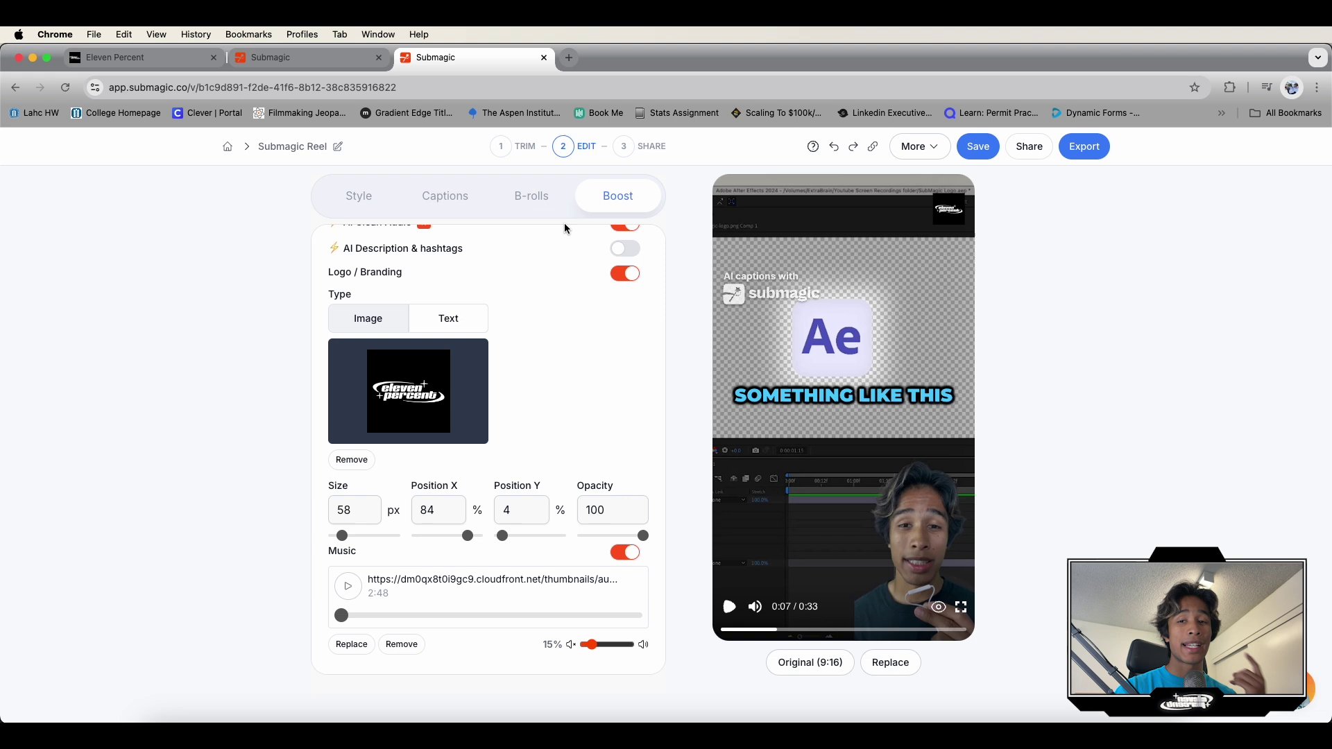
pyautogui.click(721, 630)
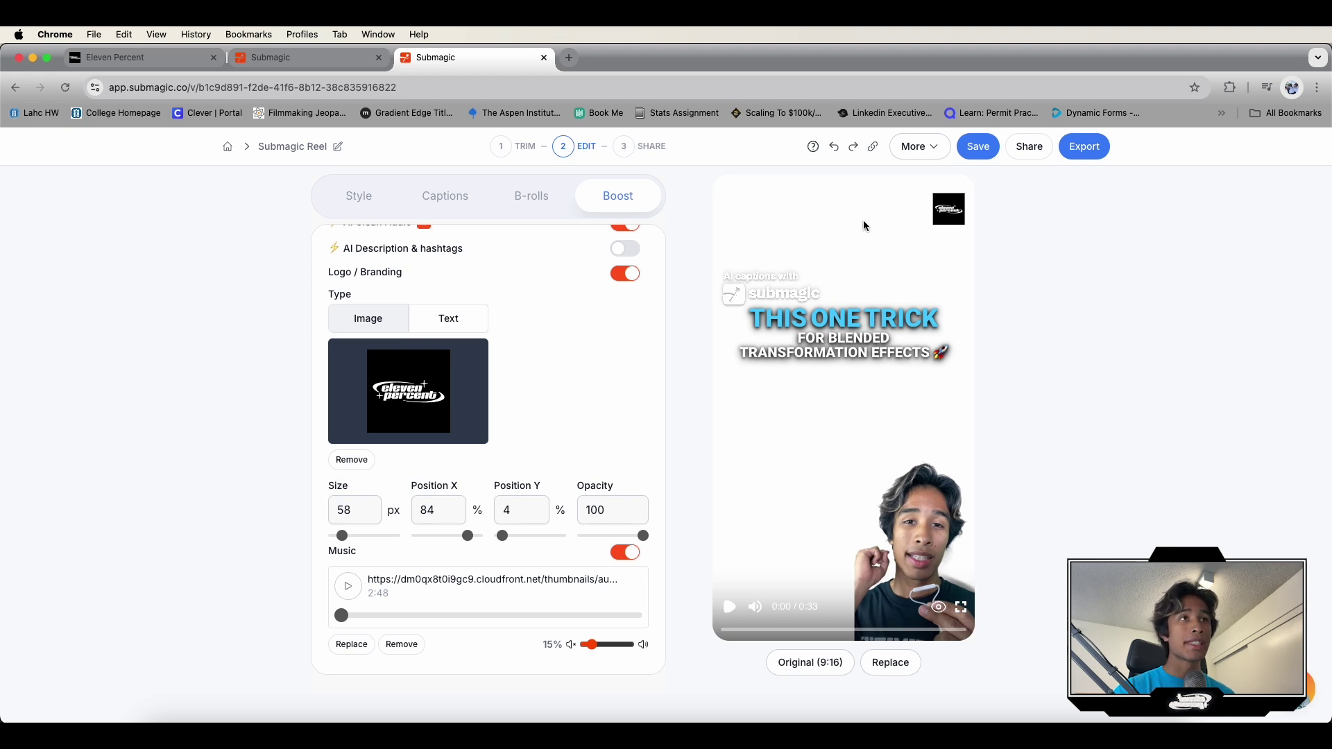
# Step: Set export quality to Ultra HD 4K, keeping the frame rate at 30 FPS
pyautogui.click(1084, 147)
pyautogui.click(1172, 213)
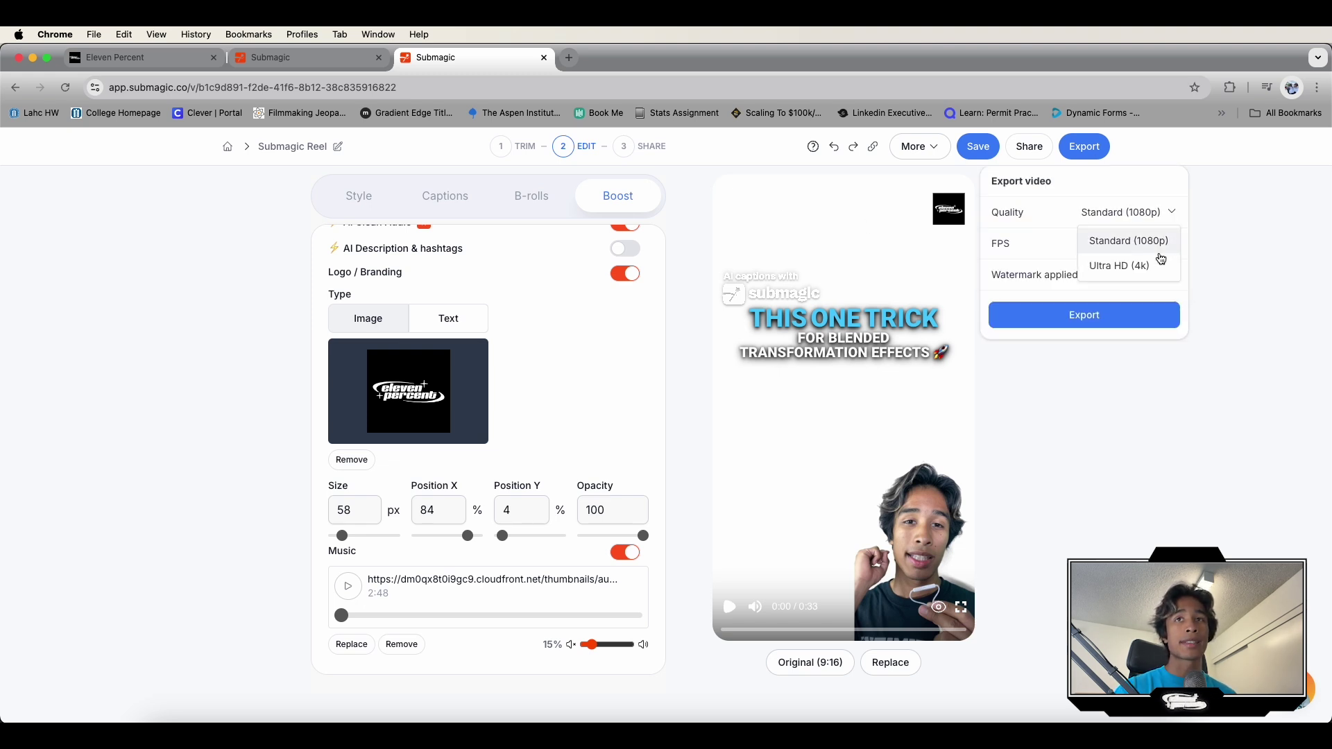
pyautogui.click(1152, 267)
pyautogui.click(1172, 245)
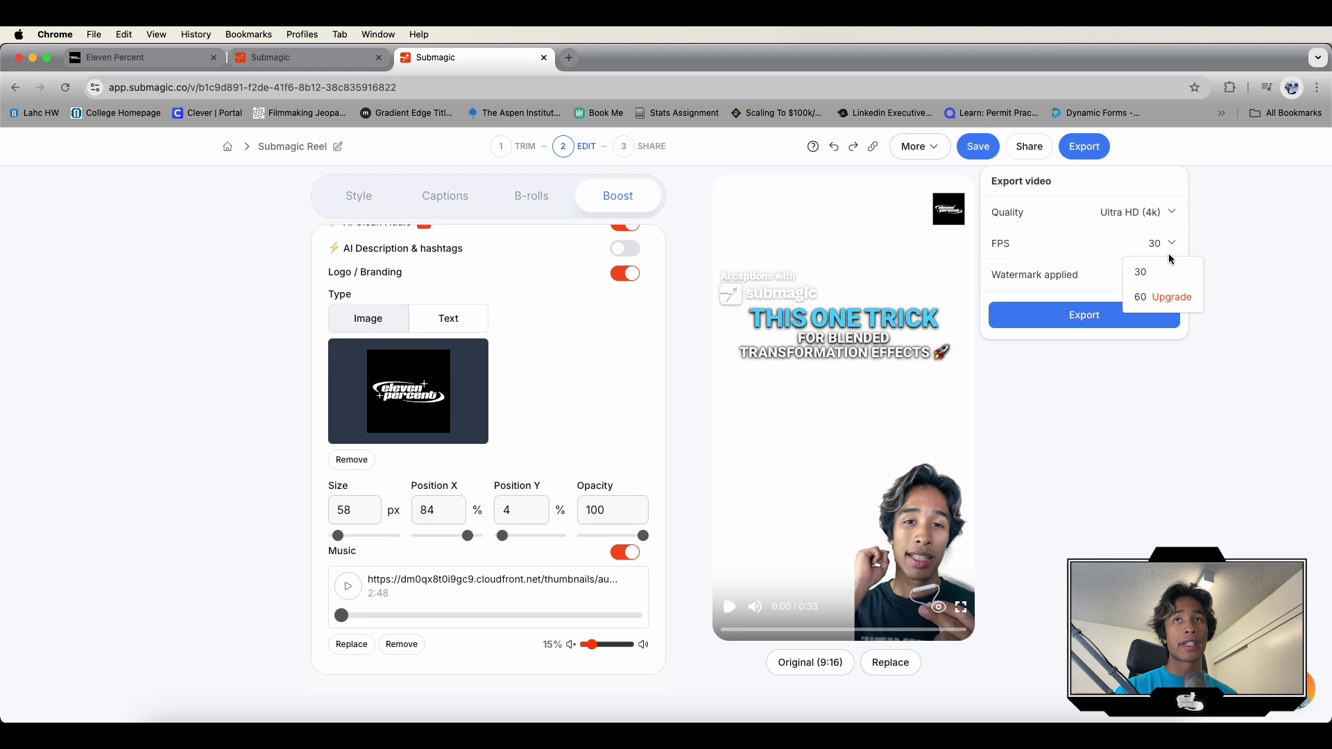
pyautogui.click(1077, 274)
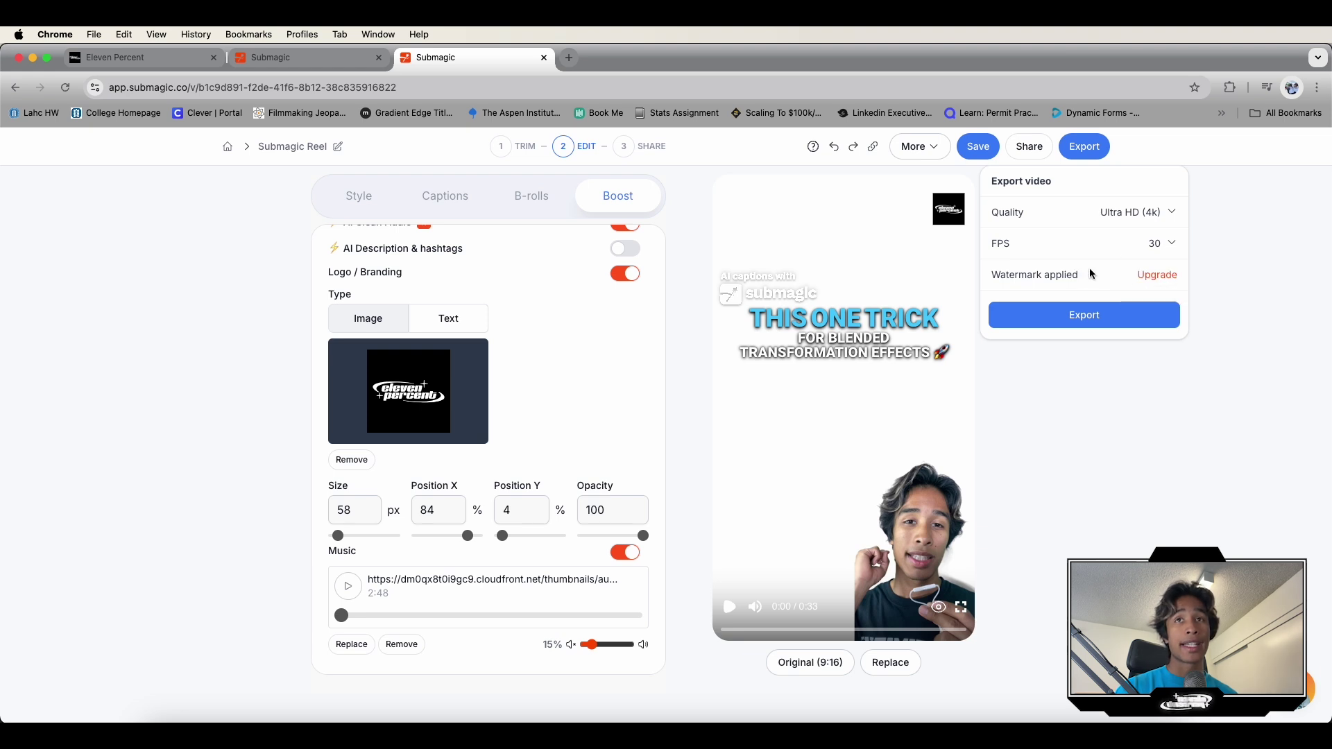